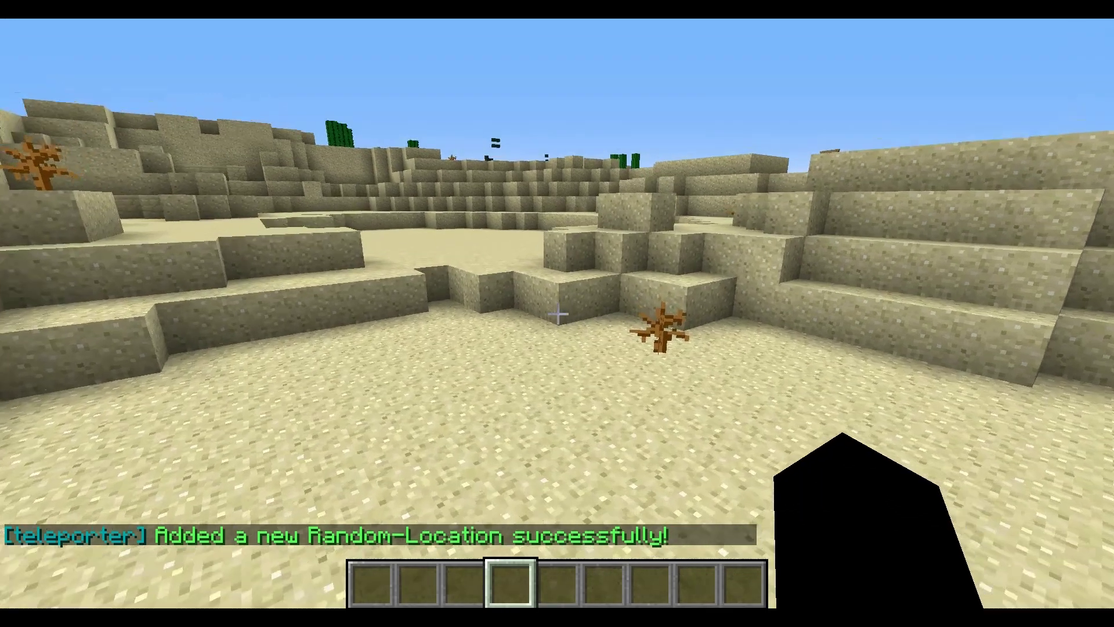
Step: Add a second desert spot to the tutorial random list with /tprandom tutorial
{"action": "key", "text": "space"}
{"action": "key", "text": "space"}
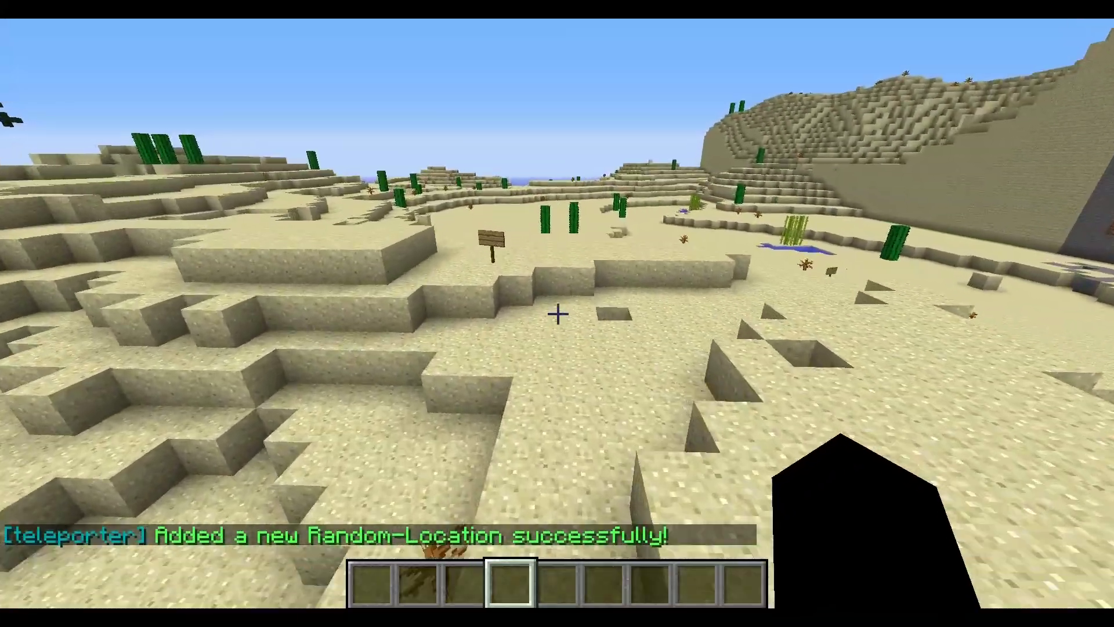
{"action": "type", "text": "t/tprandom tutorial"}
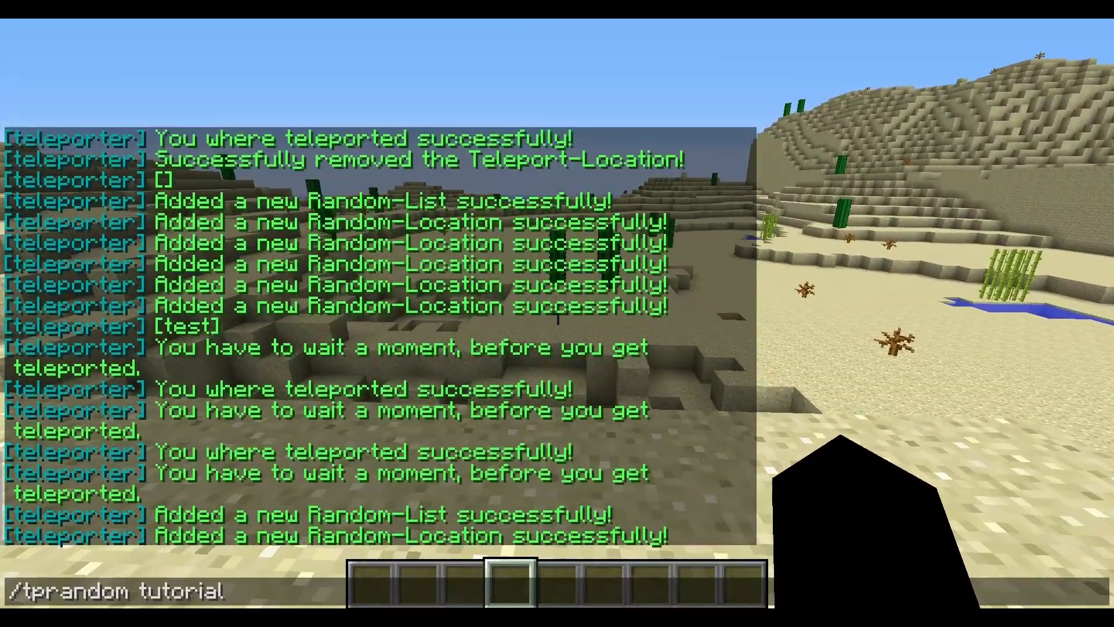
{"action": "key", "text": "Return"}
Step: Move to a different desert spot and add it as another location with /tprandom tutorial
{"action": "key", "text": "w"}
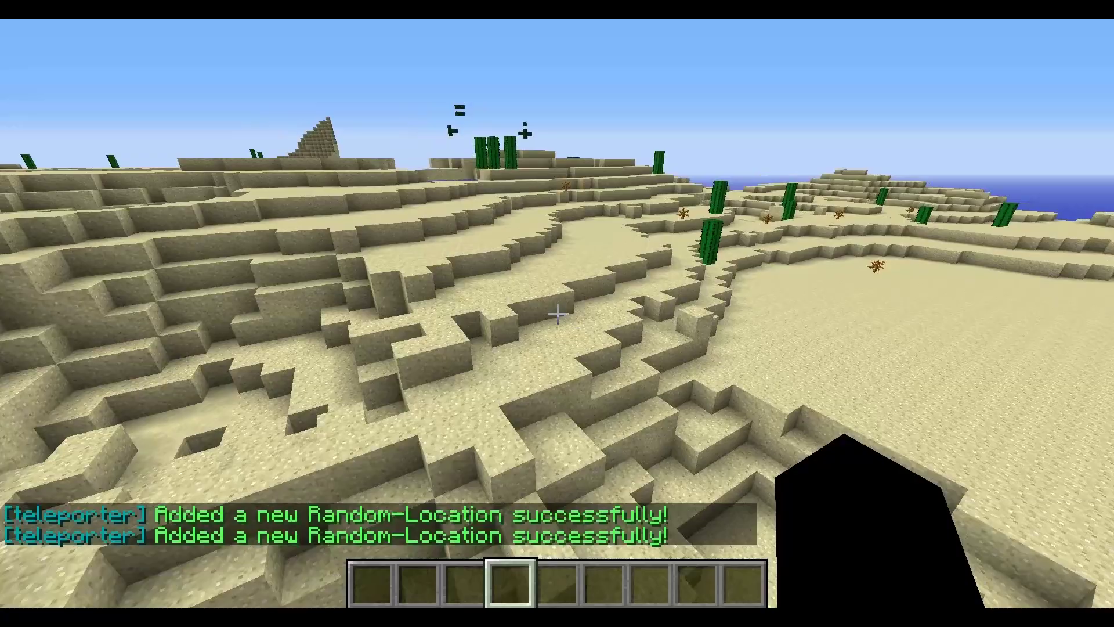
{"action": "key", "text": "t"}
{"action": "key", "text": "Up"}
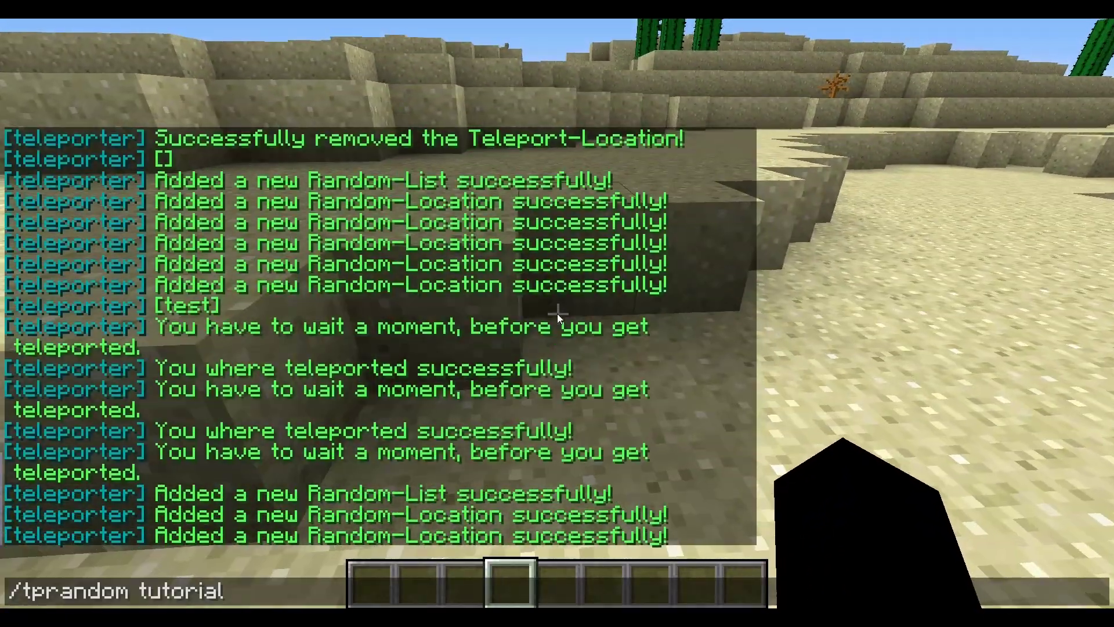
{"action": "key", "text": "Return"}
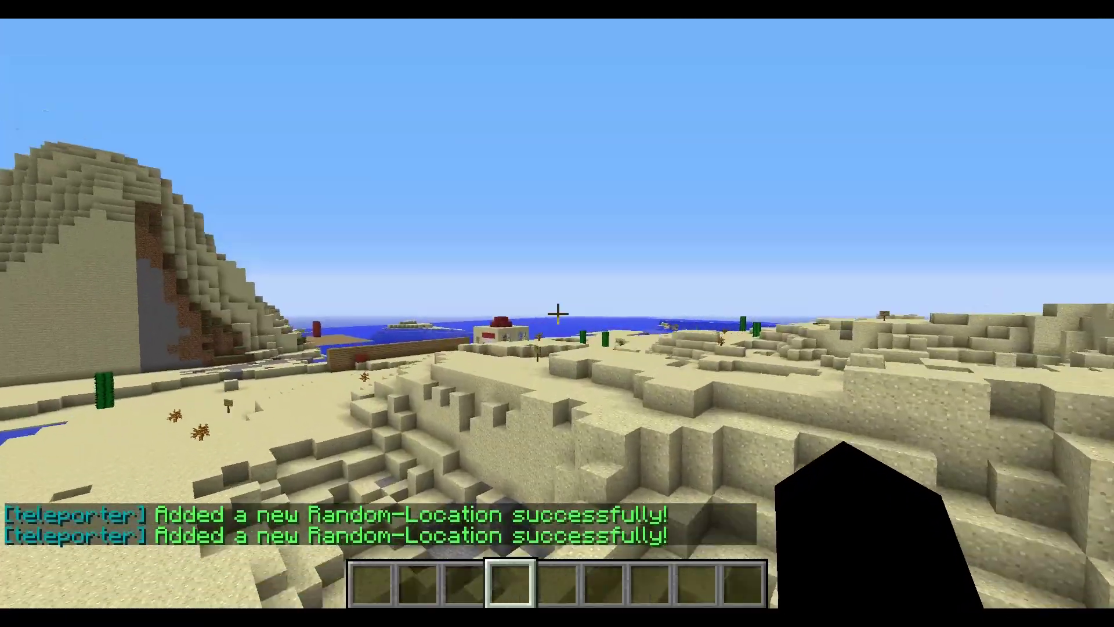
Step: List the existing random lists with /tprandomlist
{"action": "key", "text": "slash"}
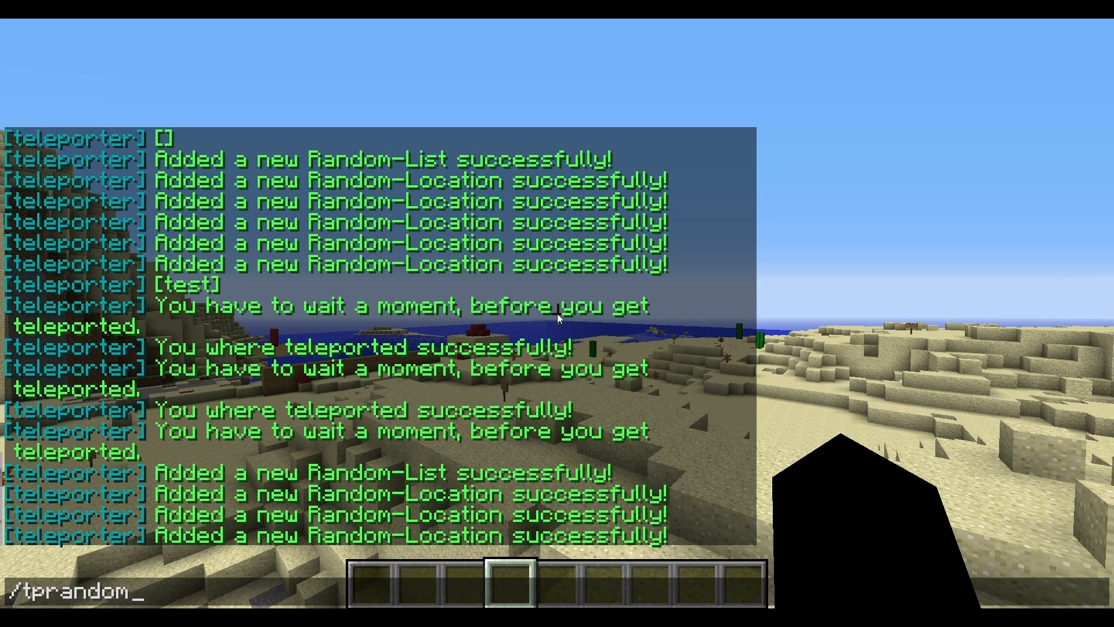
{"action": "type", "text": "tprandomlist"}
{"action": "key", "text": "Return"}
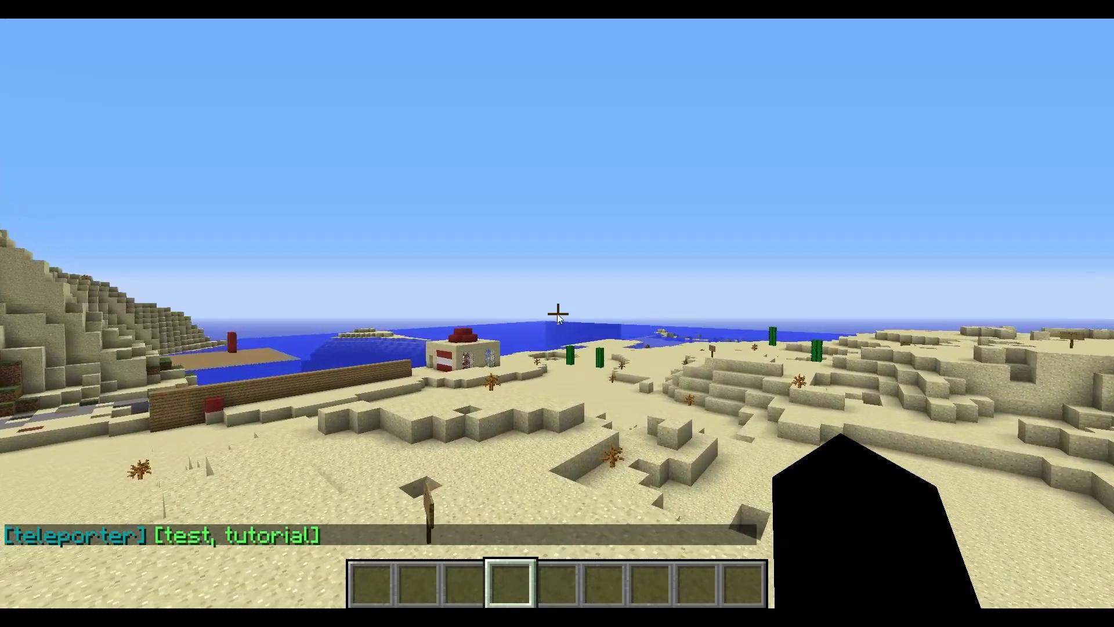
Step: Teleport to a random location from the tutorial list with /tptorandom tutorial and wait out the cooldown
{"action": "key", "text": "slash"}
{"action": "type", "text": "tptorandom"}
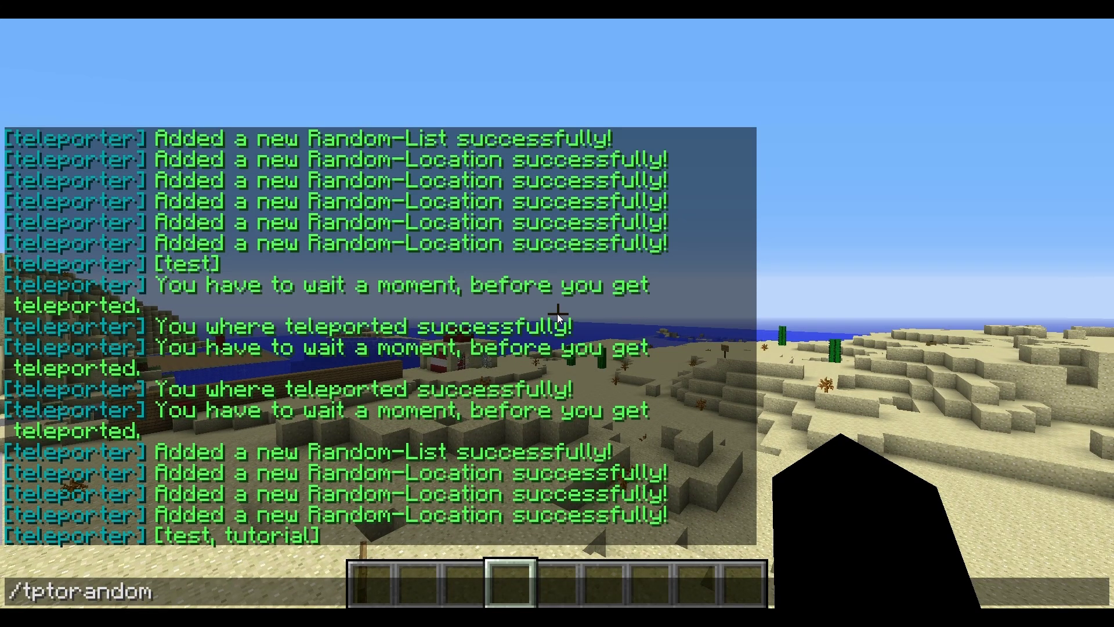
{"action": "type", "text": "al"}
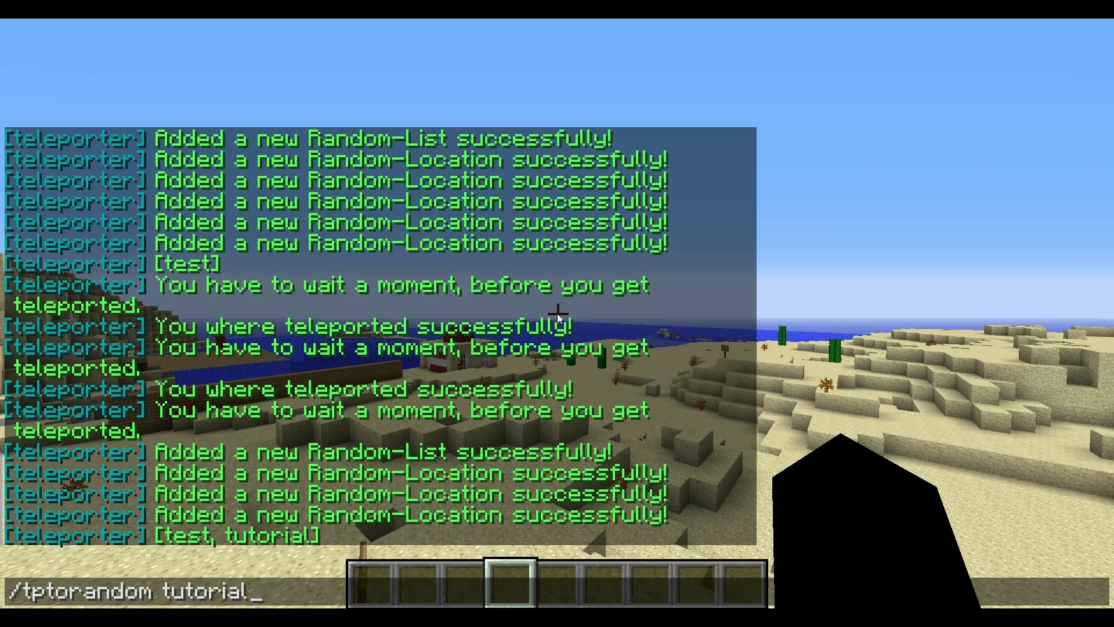
{"action": "key", "text": "Return"}
{"action": "key", "text": "w"}
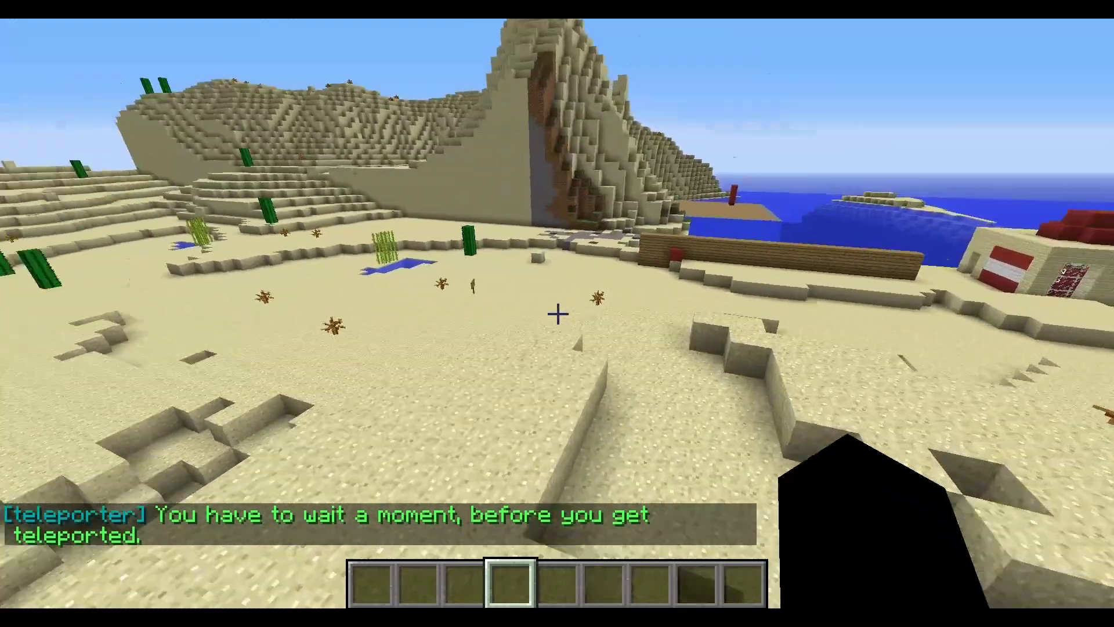
{"action": "key", "text": "space"}
{"action": "key", "text": "w"}
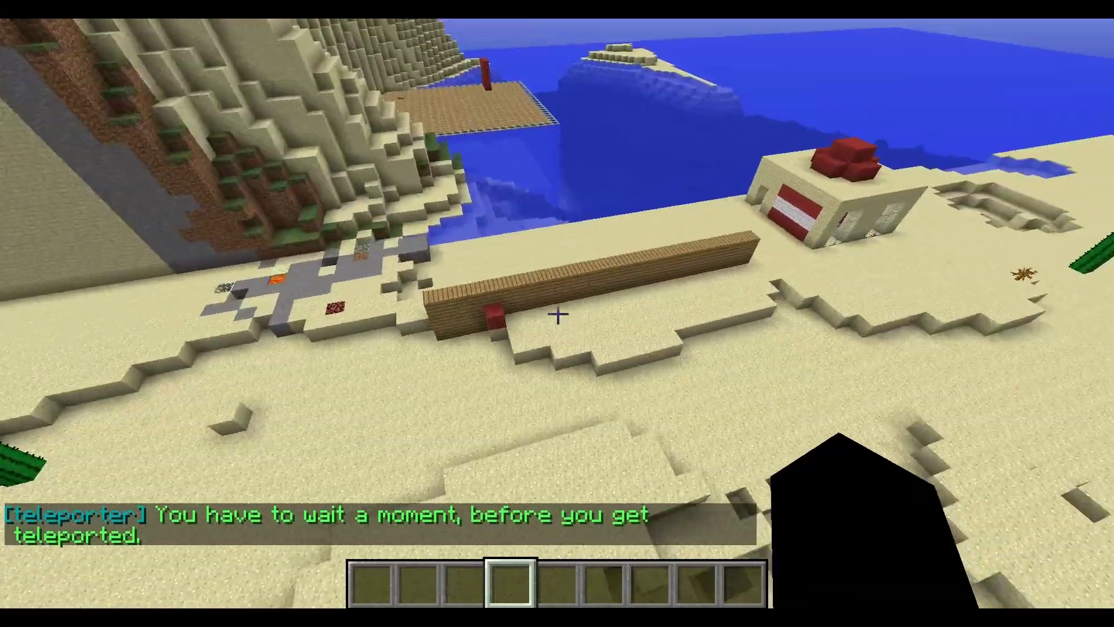
{"action": "key", "text": "space"}
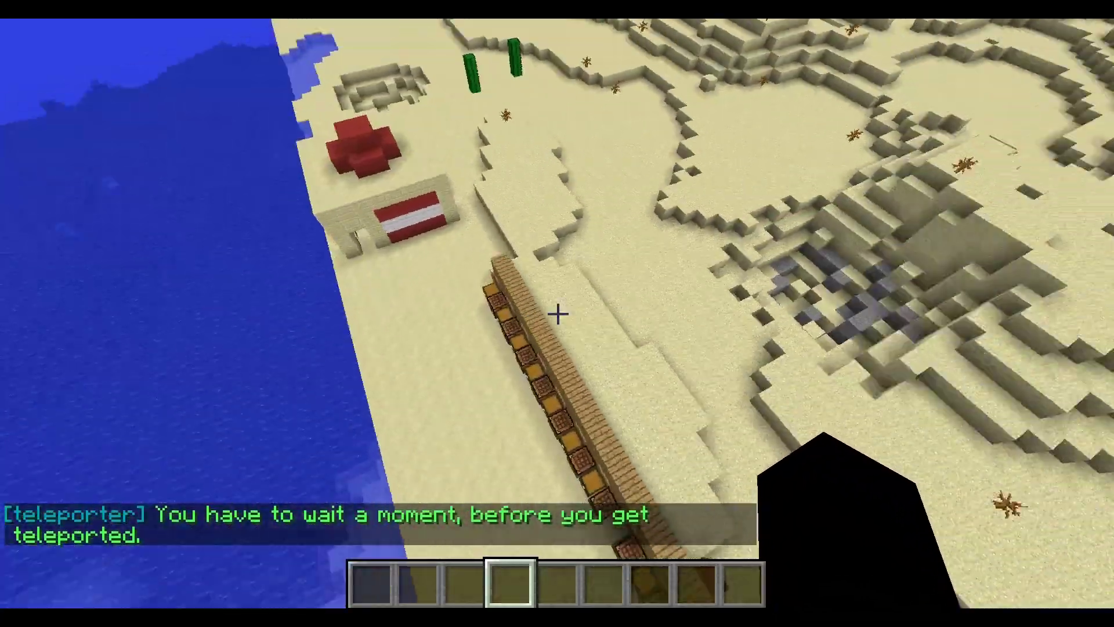
{"action": "key", "text": "space"}
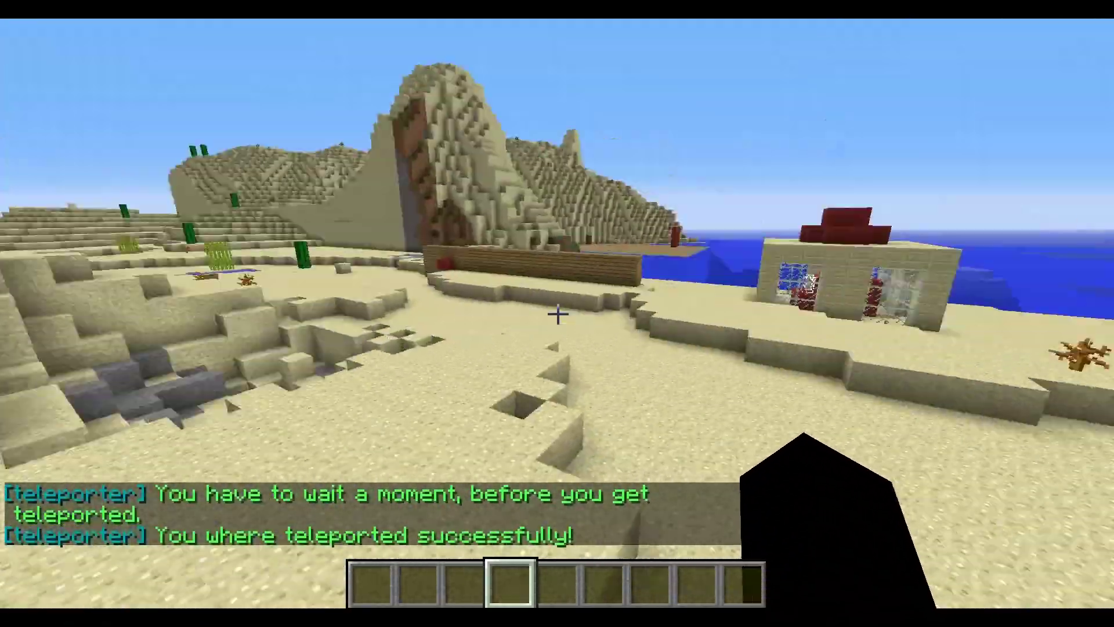
{"action": "key", "text": "w"}
{"action": "key", "text": "w"}
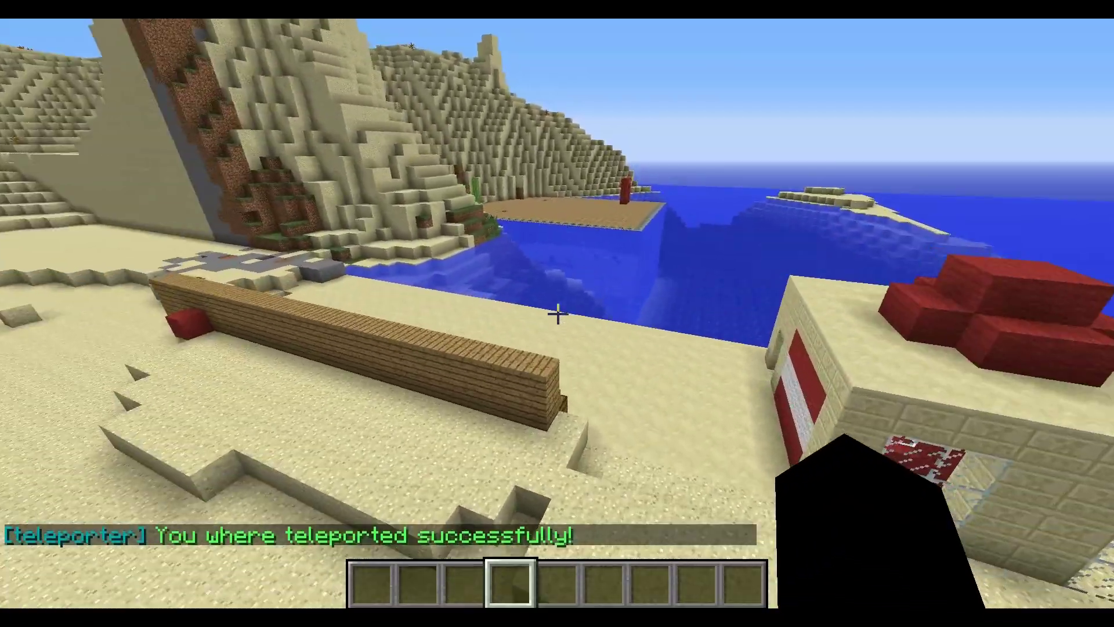
{"action": "key", "text": "space"}
{"action": "key", "text": "space"}
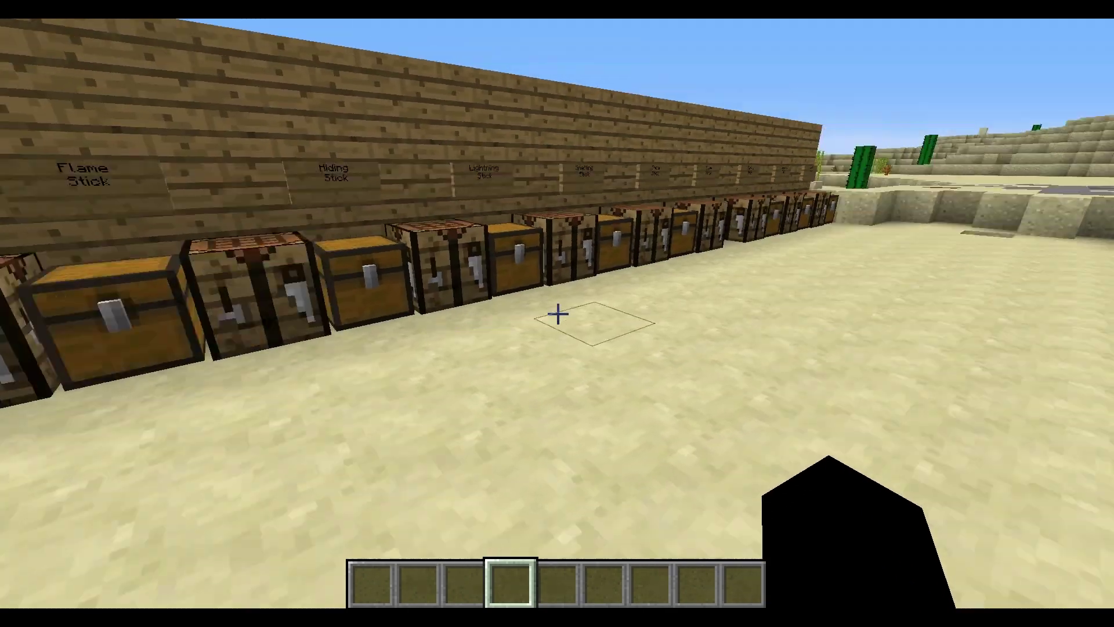
{"action": "key", "text": "w"}
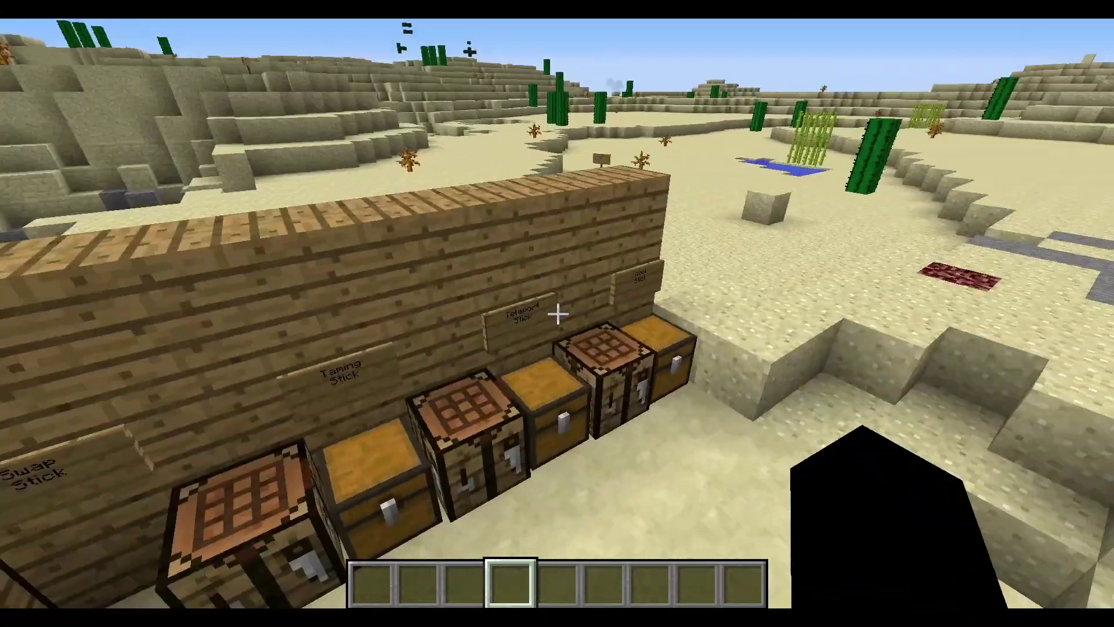
Step: Delete the random list named test with /tprandomremove test
{"action": "key", "text": "slash"}
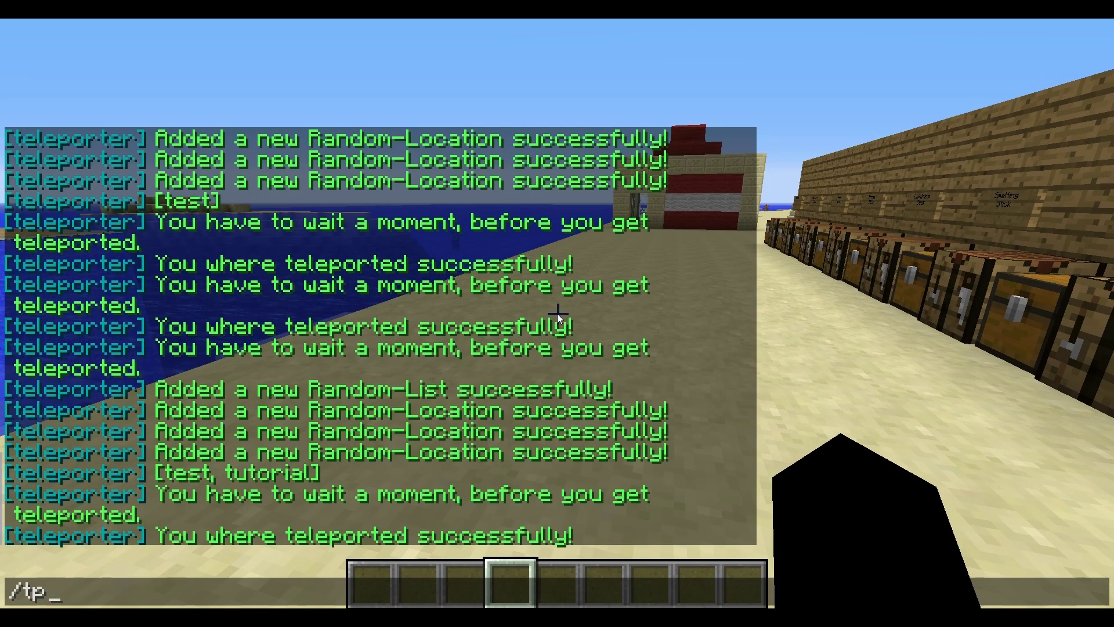
{"action": "type", "text": "tprandomre"}
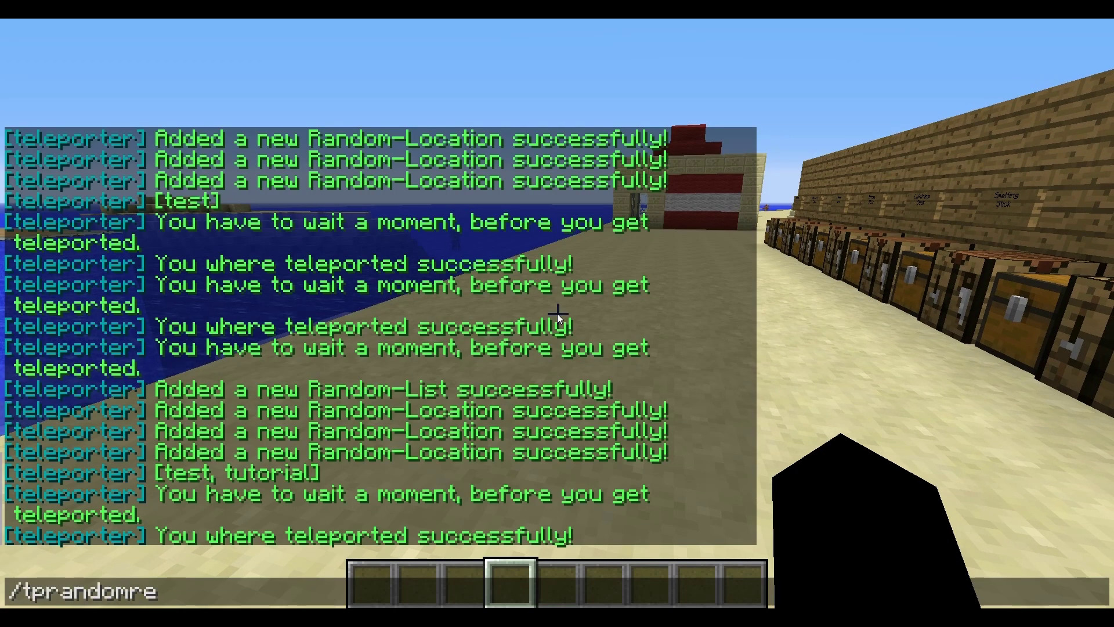
{"action": "type", "text": "move"}
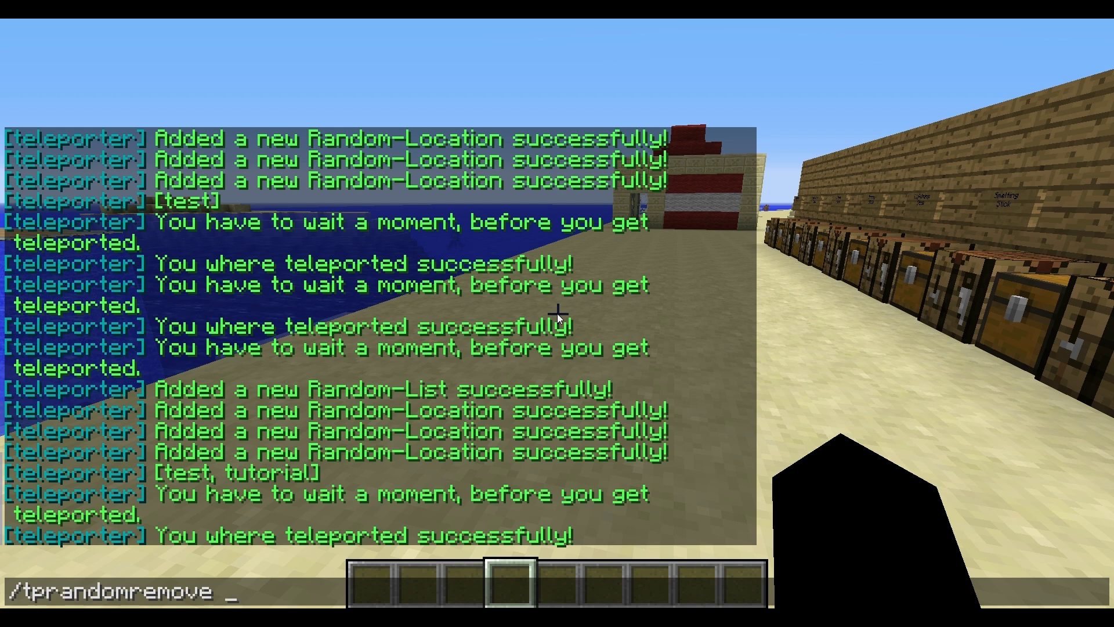
{"action": "type", "text": " test"}
{"action": "key", "text": "Return"}
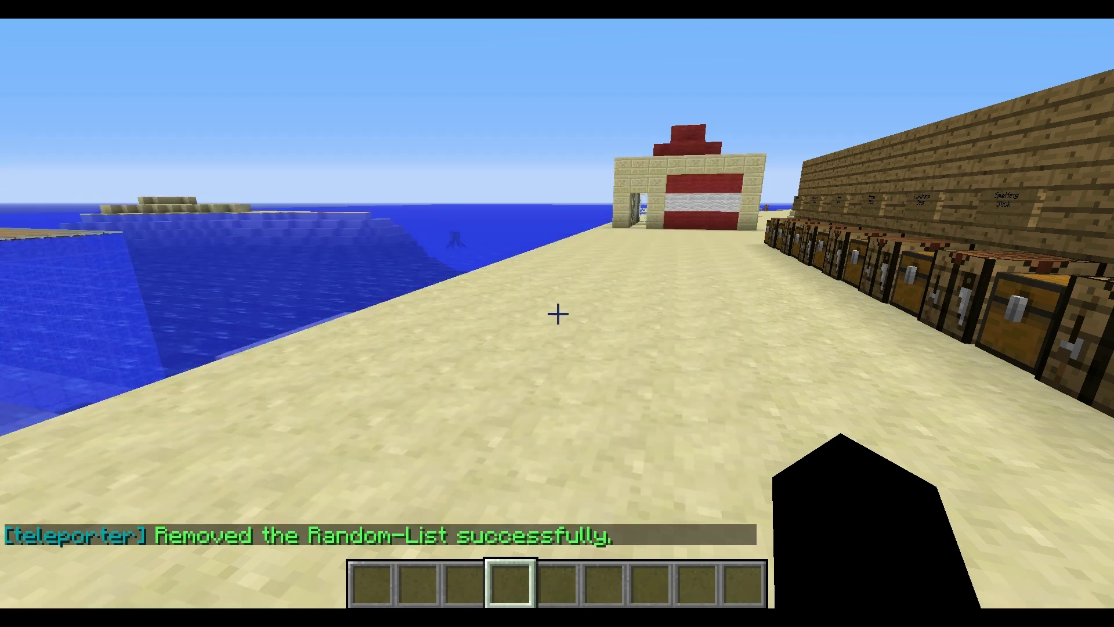
Step: Check which random lists remain with /tprandomlist
{"action": "key", "text": "slash"}
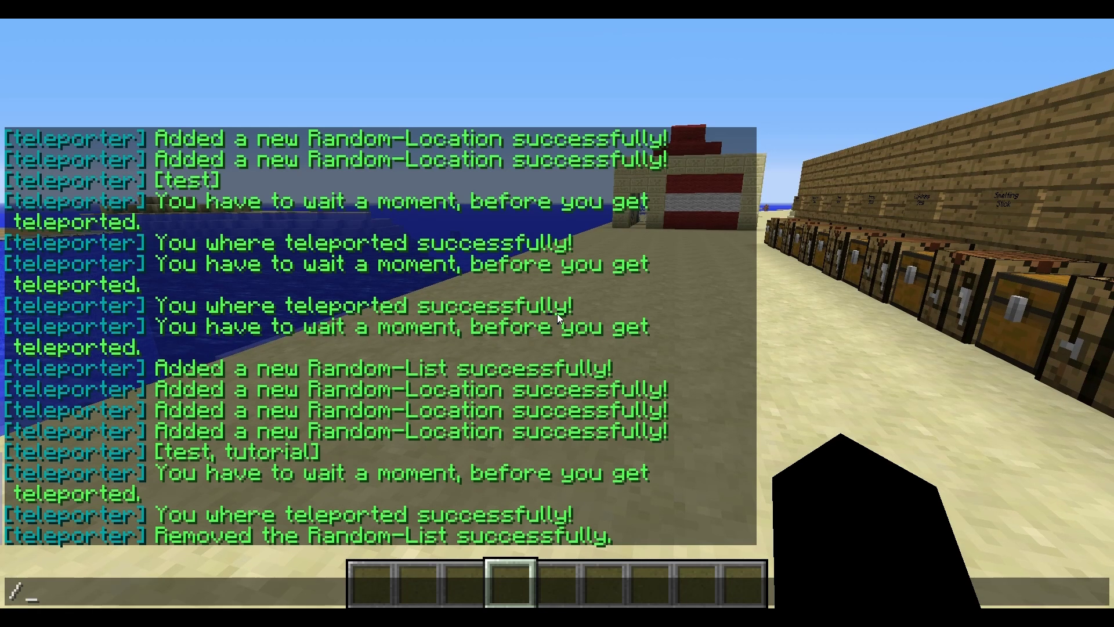
{"action": "type", "text": "tprand"}
{"action": "key", "text": "BackSpace"}
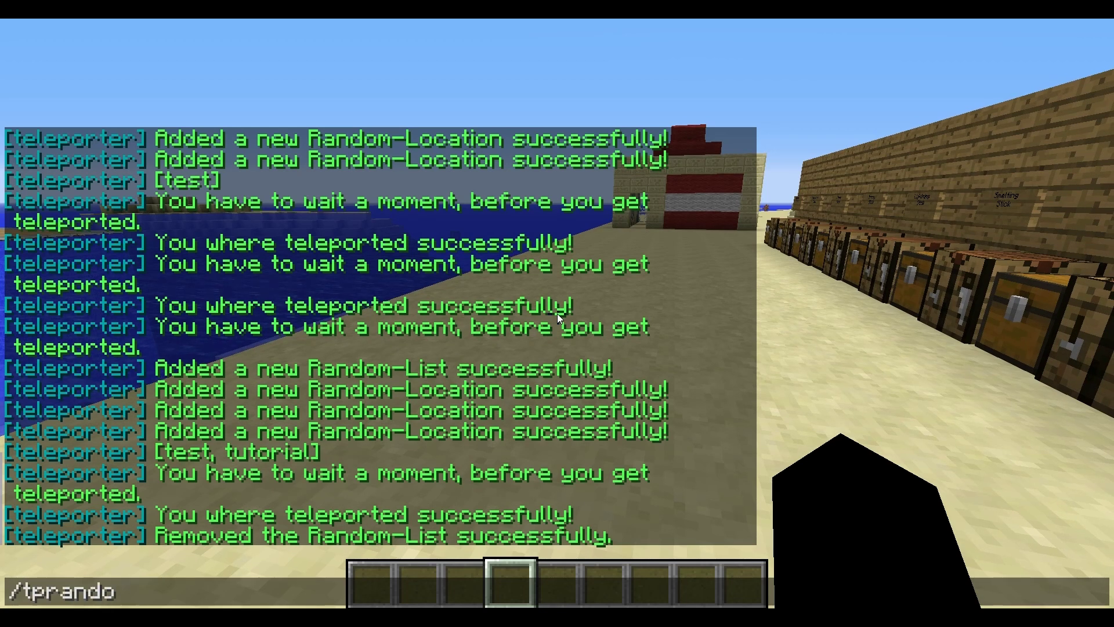
{"action": "type", "text": "mlist"}
{"action": "key", "text": "Return"}
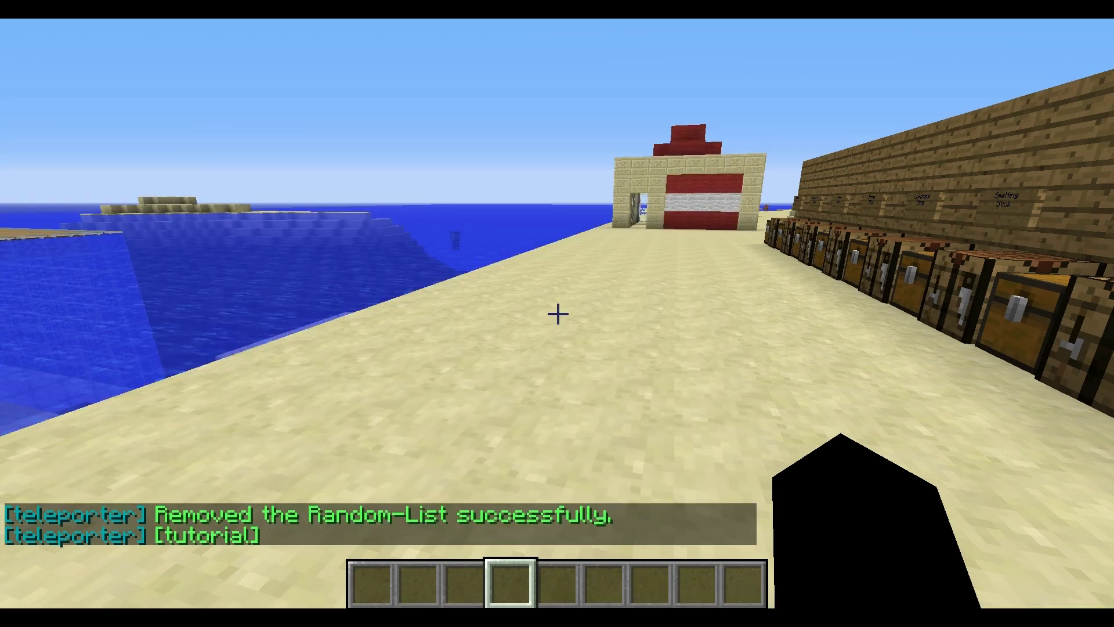
{"action": "key", "text": "space"}
{"action": "key", "text": "space"}
{"action": "key", "text": "w"}
{"action": "key", "text": "shift"}
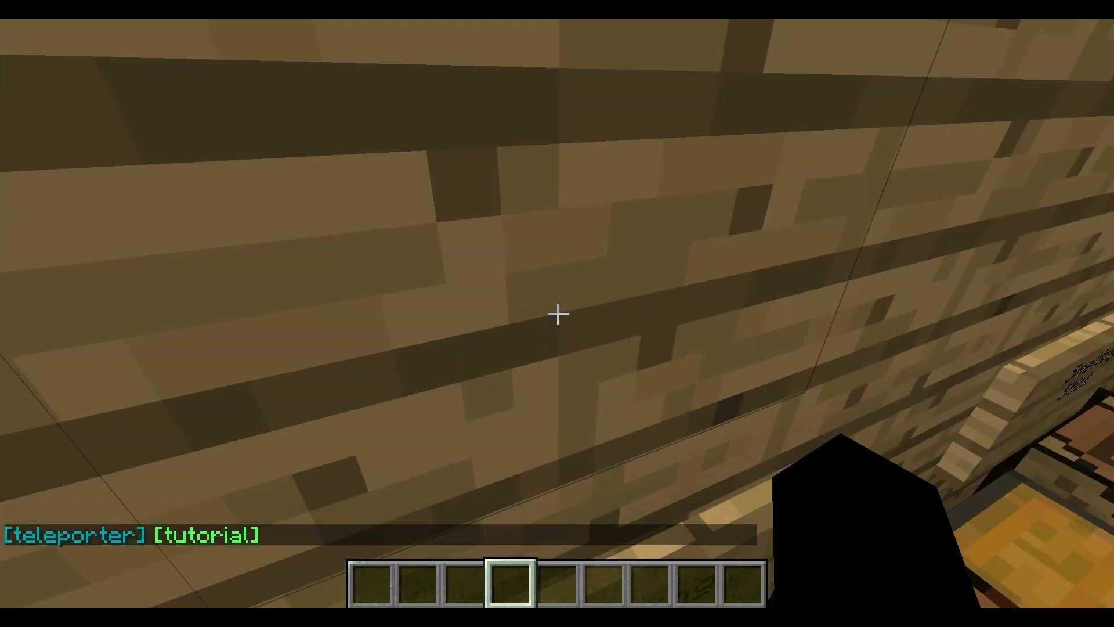
{"action": "key", "text": "space"}
{"action": "key", "text": "d"}
{"action": "key", "text": "shift"}
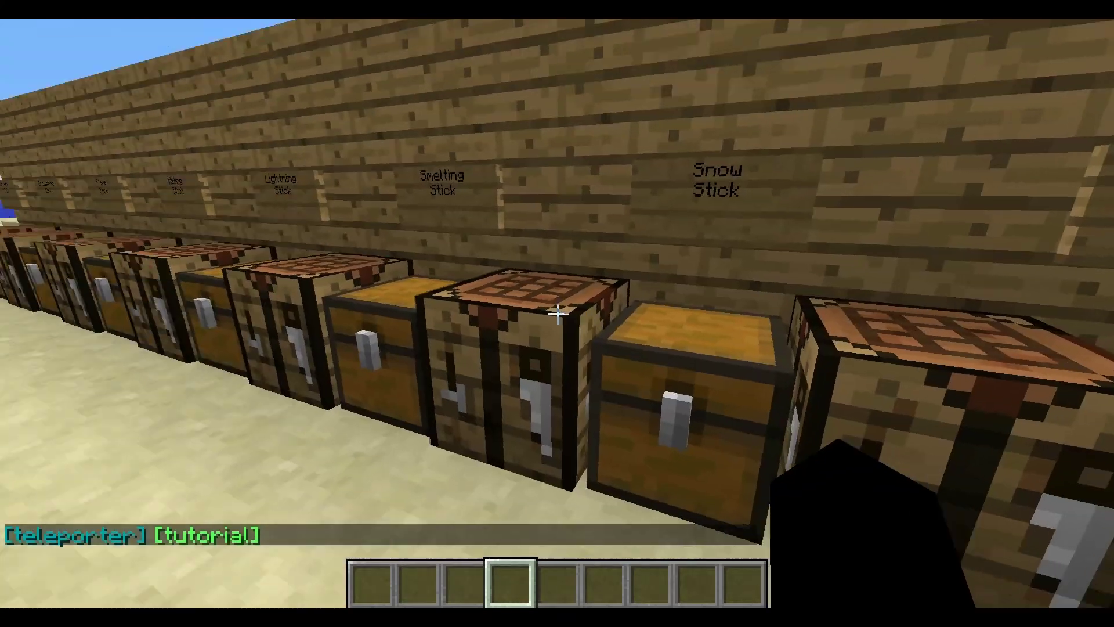
Step: Show the teleporter plugin's help overview with /tphelp
{"action": "key", "text": "slash"}
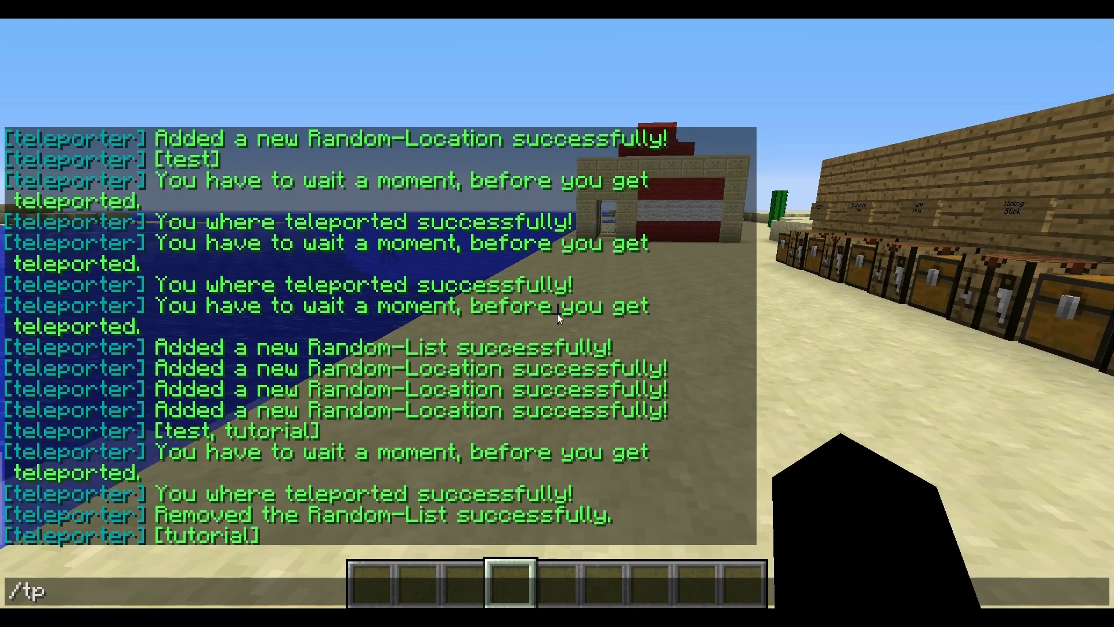
{"action": "type", "text": "tphelp"}
{"action": "key", "text": "Return"}
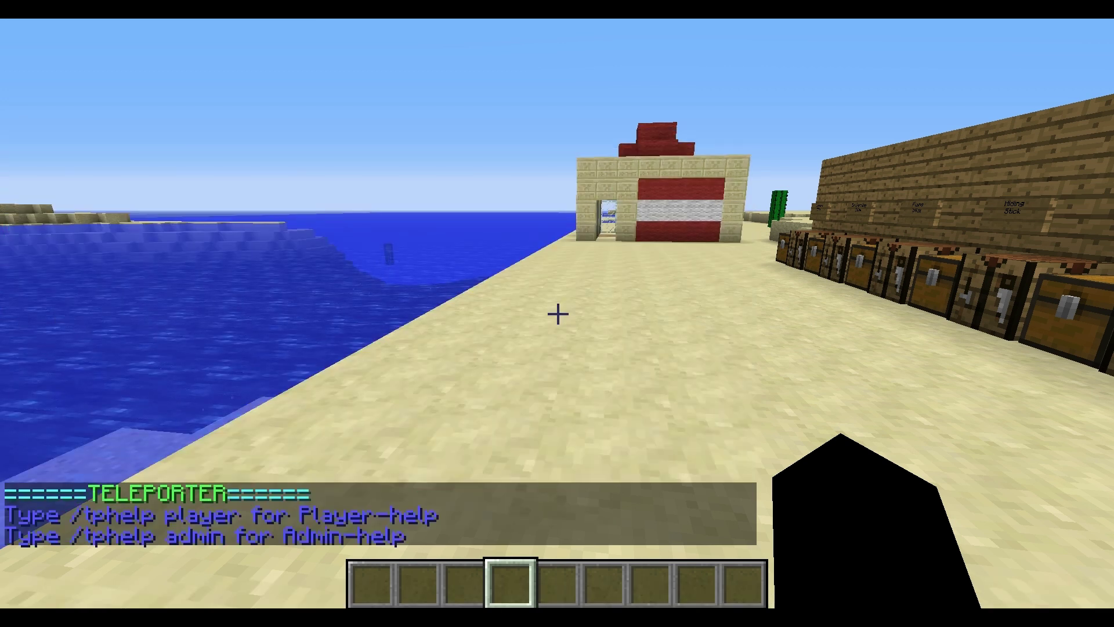
Step: Show the plugin's admin commands with /tphelp admin and read through their descriptions
{"action": "key", "text": "slash"}
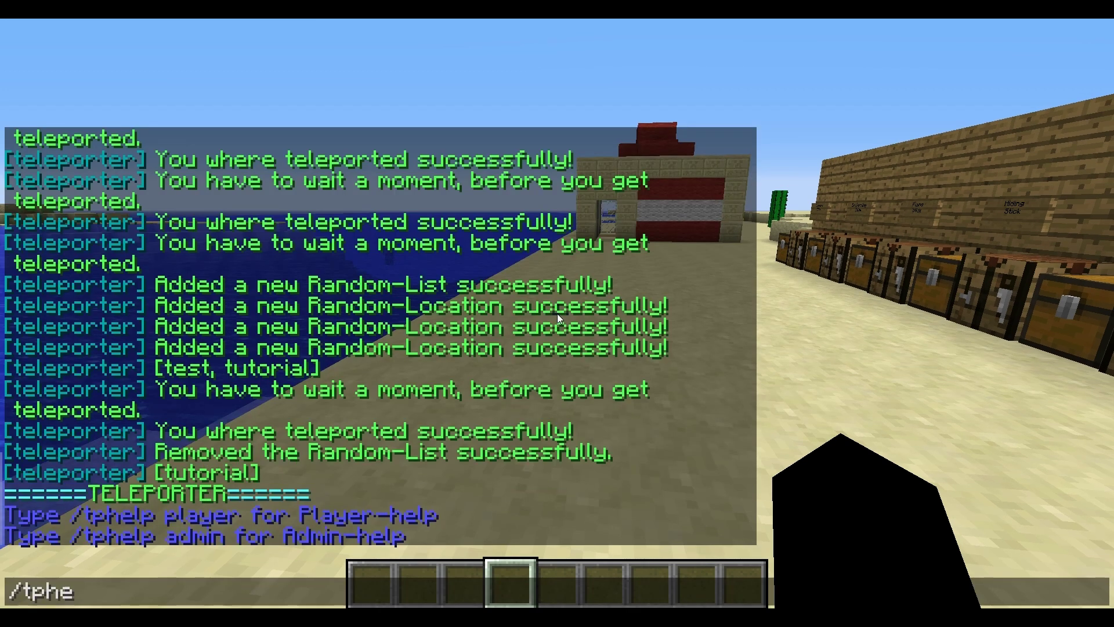
{"action": "type", "text": "tphelp adm"}
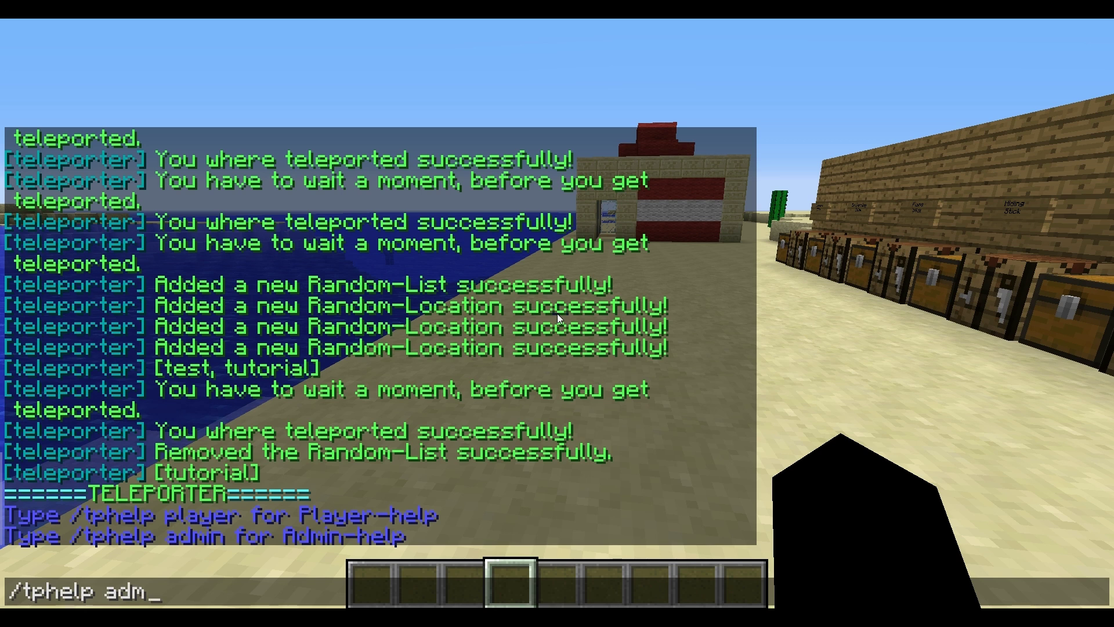
{"action": "type", "text": "in"}
{"action": "key", "text": "Return"}
{"action": "key", "text": "t"}
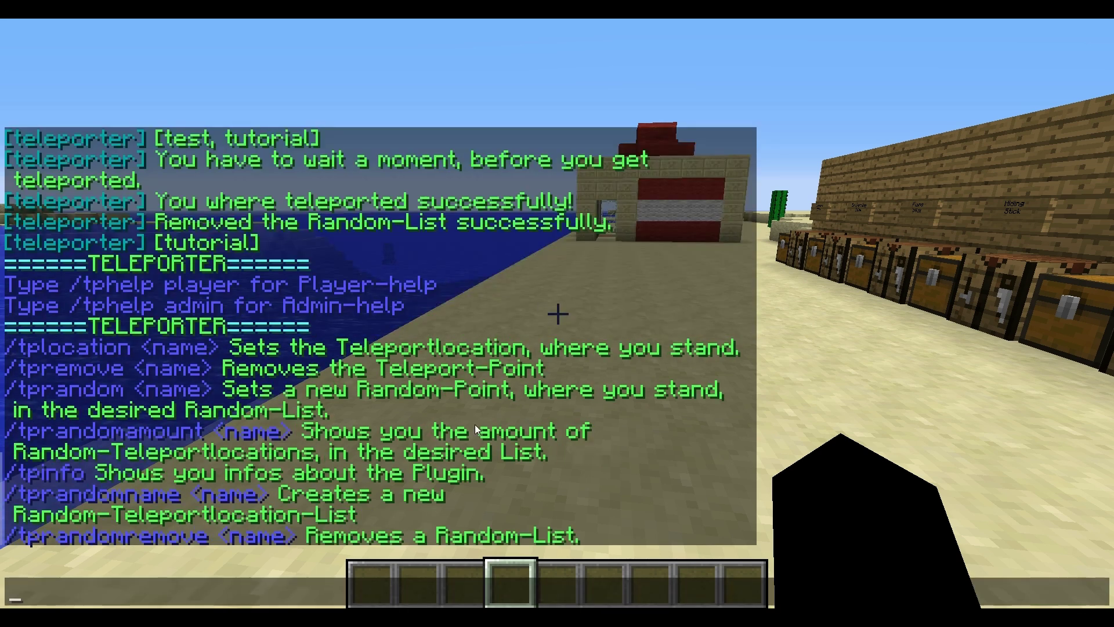
{"action": "key", "text": "Escape"}
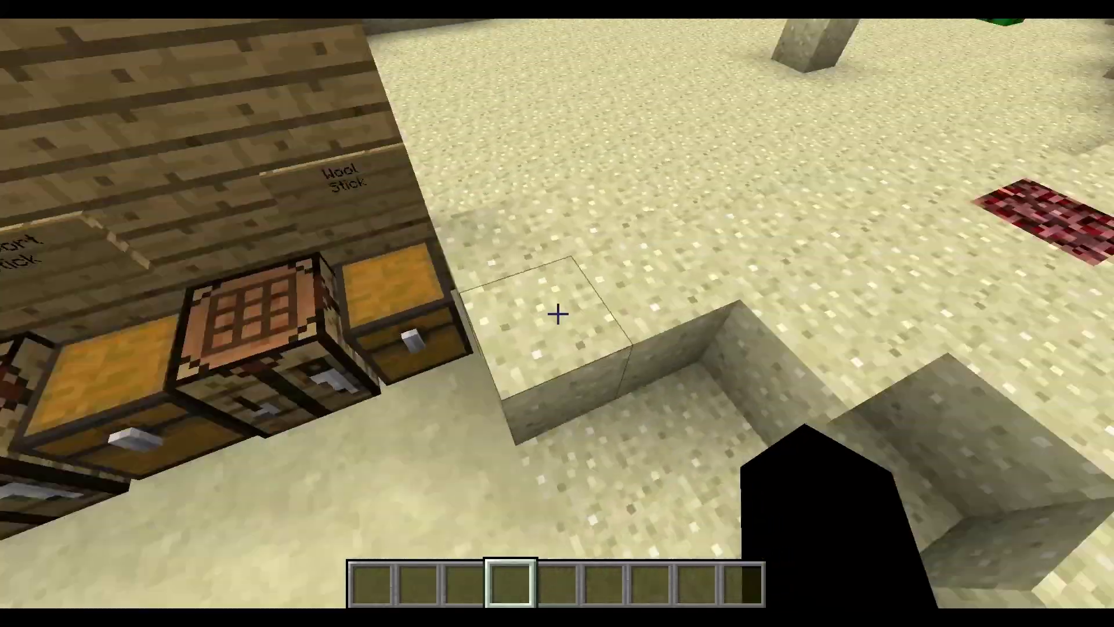
{"action": "left_click", "coordinate": [558, 314]}
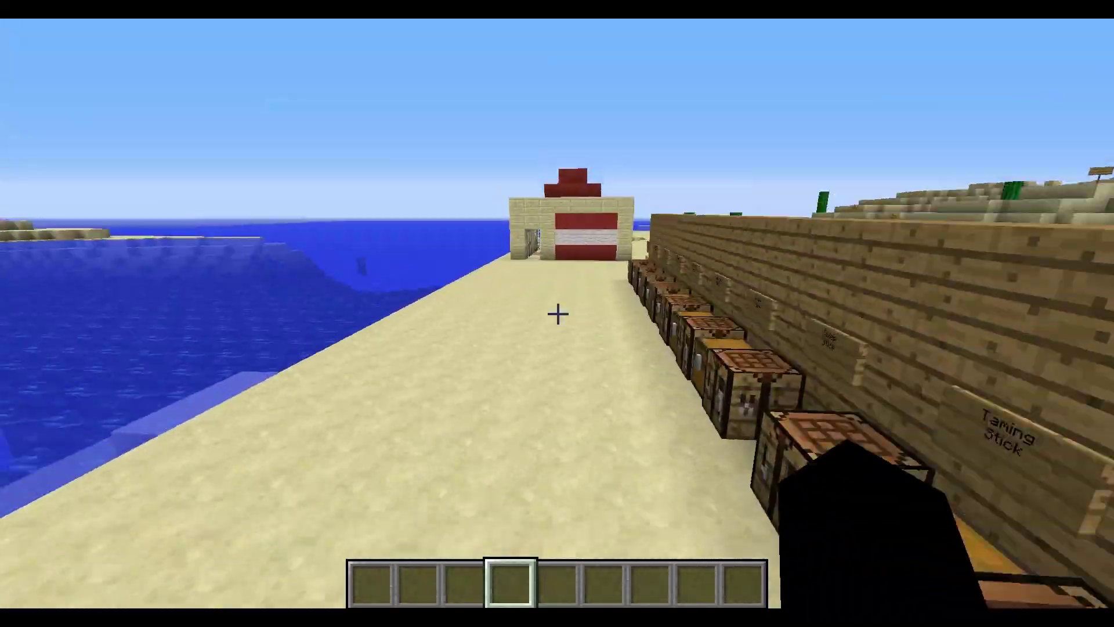
{"action": "key", "text": "w"}
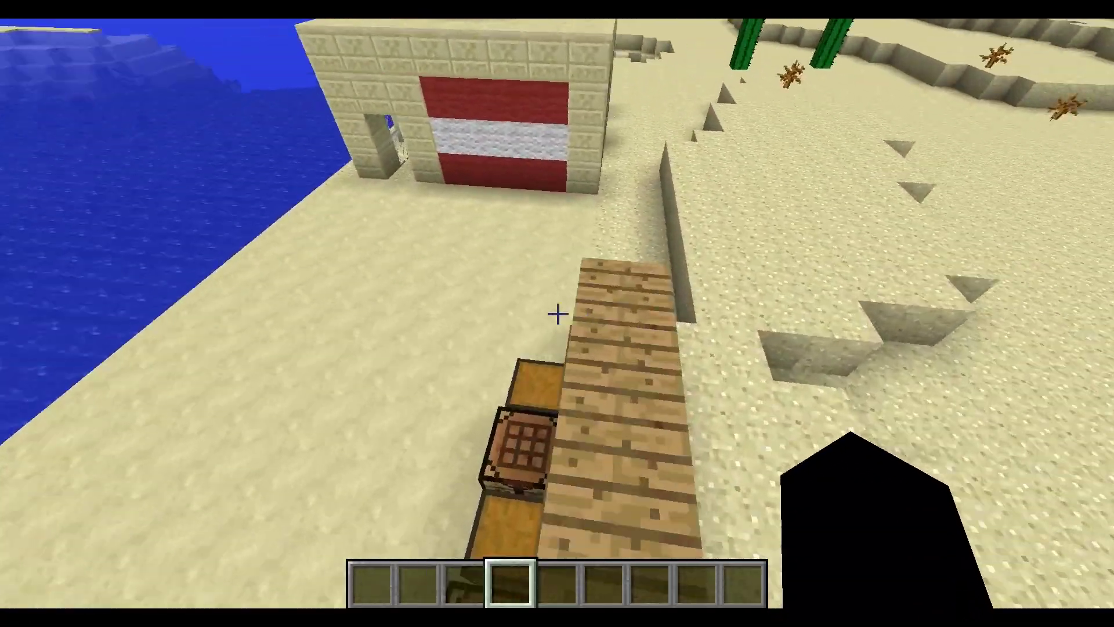
{"action": "key", "text": "w"}
{"action": "key", "text": "space"}
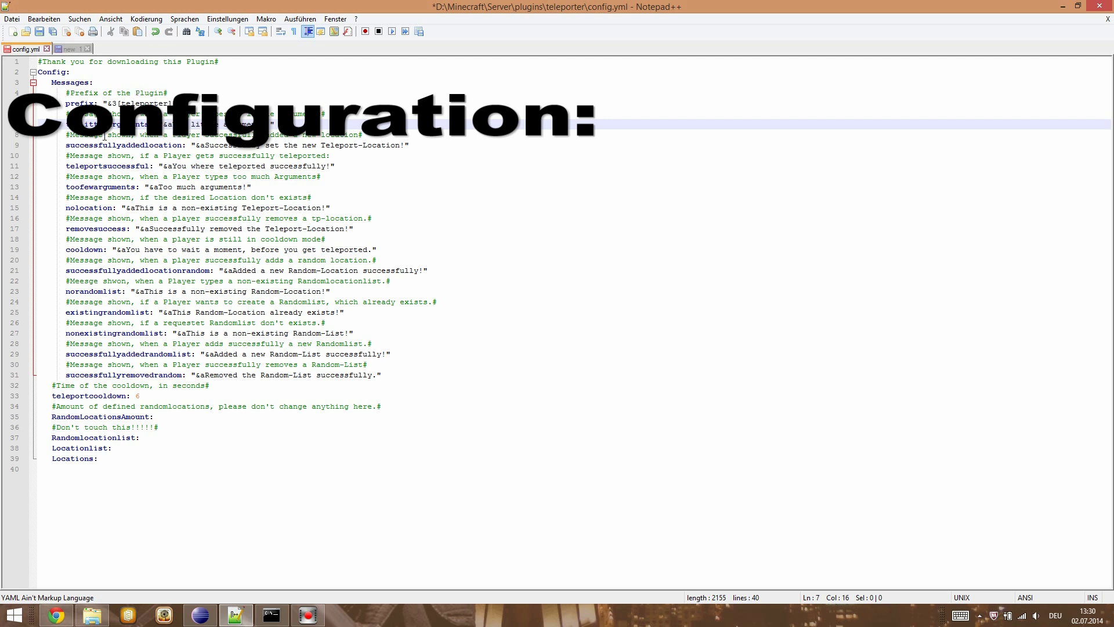
Step: Review the overall structure of config.yml and highlight its Messages section from line 3 to the successfullyremovedrandom entry
{"action": "left_click_drag", "start_coordinate": [35, 62], "coordinate": [239, 468]}
{"action": "left_click", "coordinate": [68, 457]}
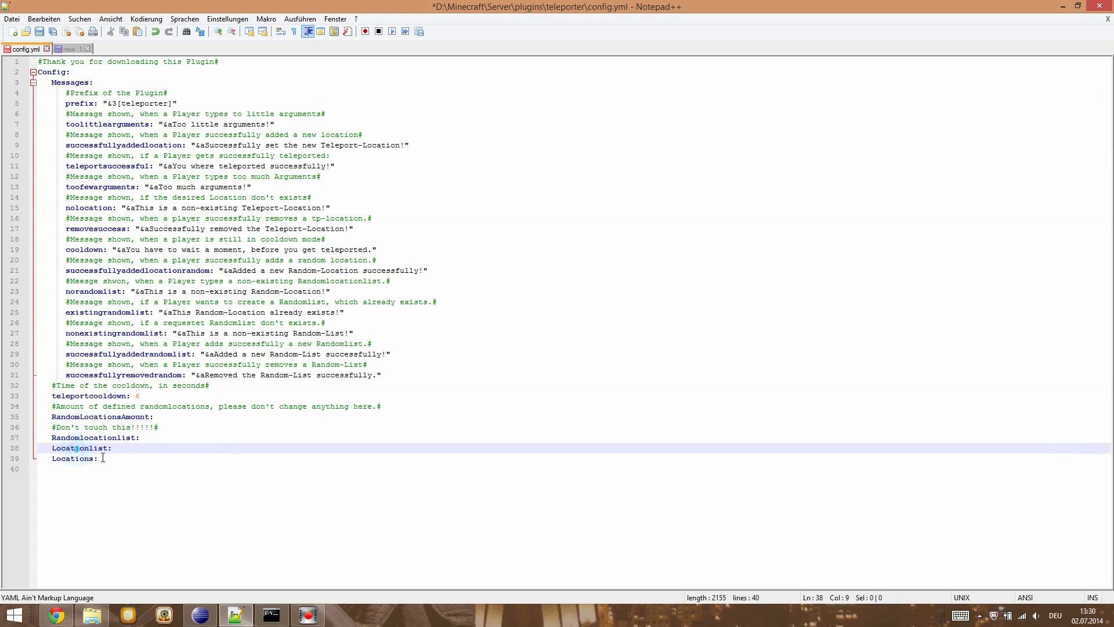
{"action": "left_click_drag", "start_coordinate": [103, 458], "coordinate": [108, 292]}
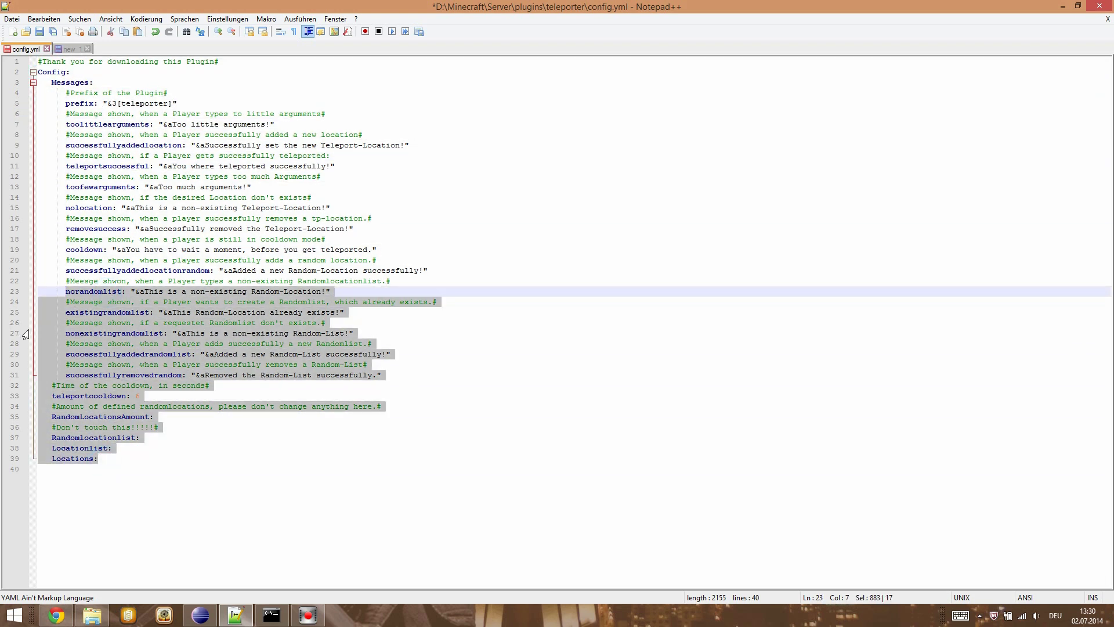
{"action": "left_click", "coordinate": [88, 326]}
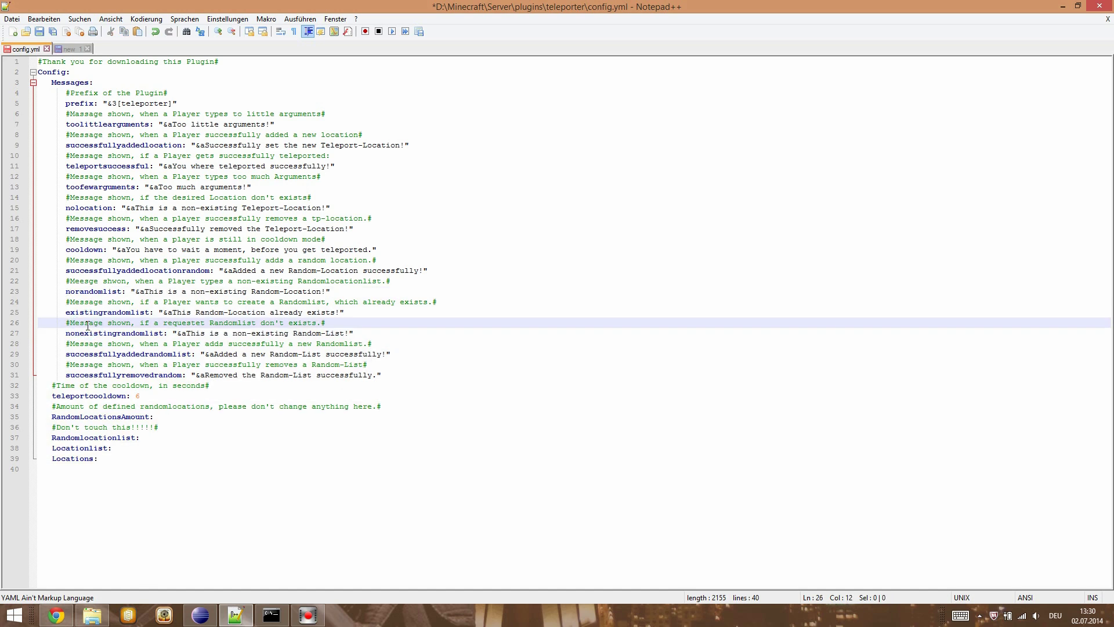
{"action": "left_click_drag", "start_coordinate": [383, 373], "coordinate": [32, 353]}
{"action": "left_click_drag", "start_coordinate": [13, 345], "coordinate": [15, 323]}
{"action": "left_click", "coordinate": [398, 372]}
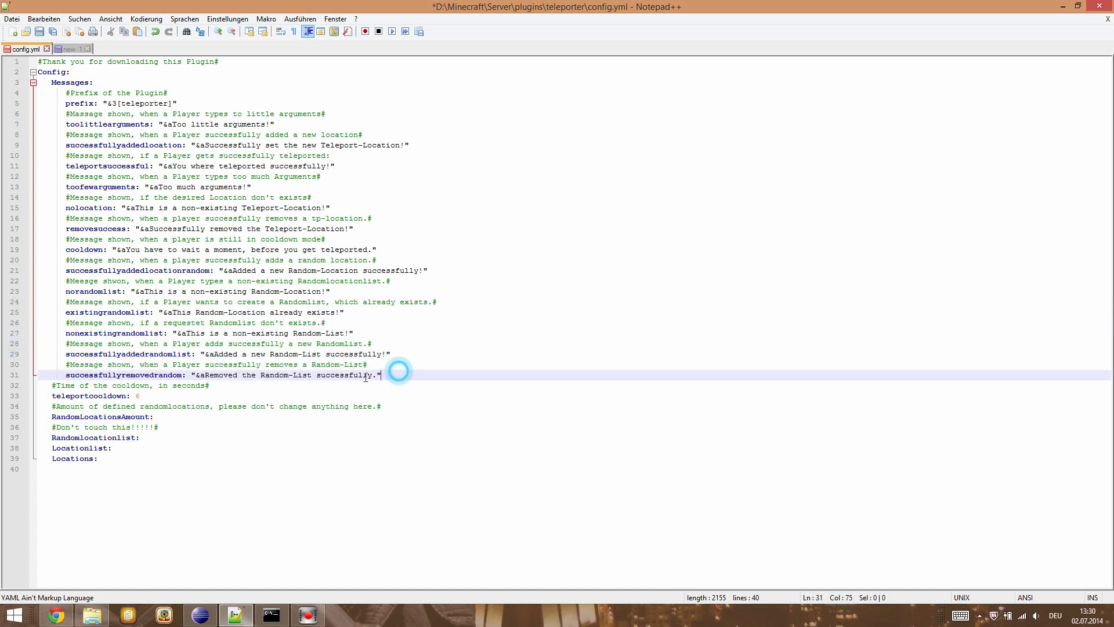
{"action": "left_click_drag", "start_coordinate": [366, 376], "coordinate": [32, 86]}
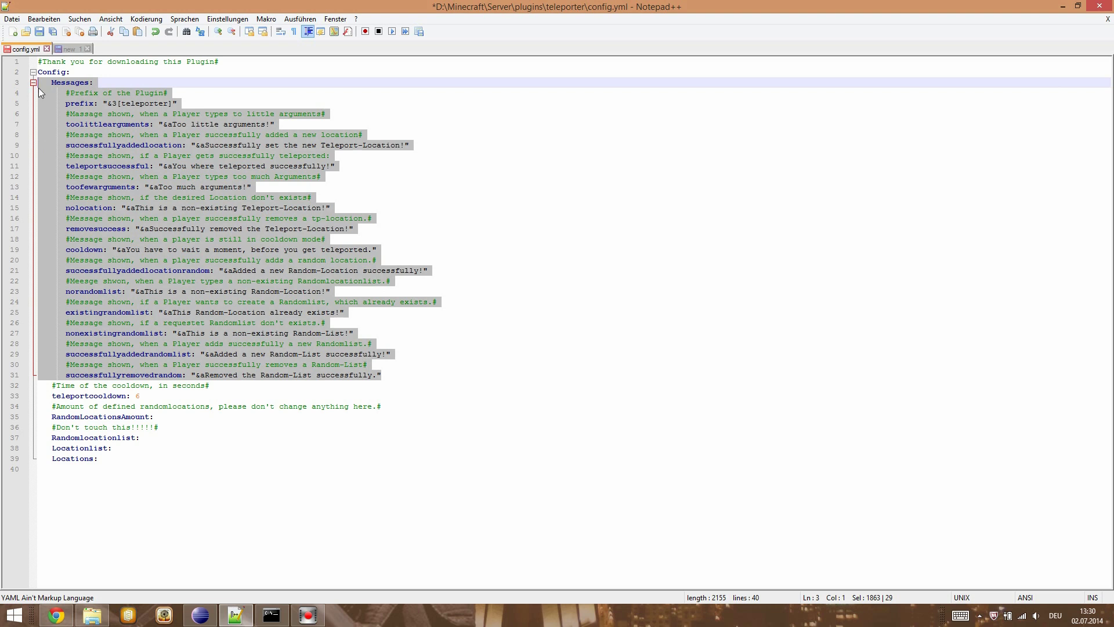
{"action": "left_click", "coordinate": [183, 125]}
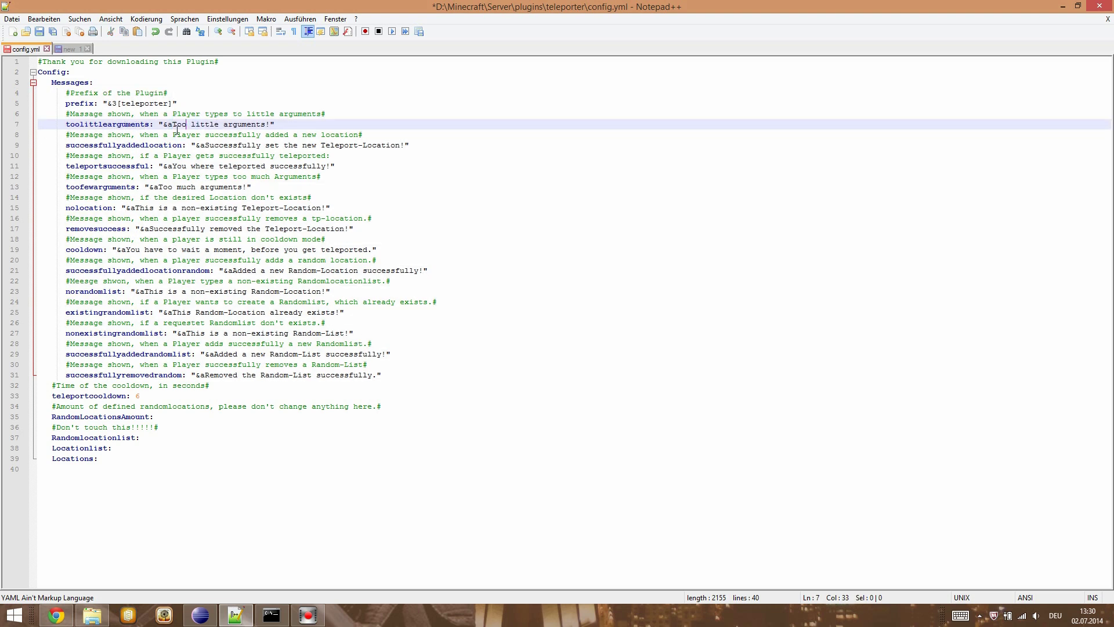
Step: Remove the words "Too little arguments" from the toolittlearguments message, keeping the &a colour code and exclamation mark
{"action": "left_click_drag", "start_coordinate": [173, 124], "coordinate": [265, 127]}
{"action": "left_click", "coordinate": [212, 123]}
{"action": "left_click", "coordinate": [242, 125]}
{"action": "left_click_drag", "start_coordinate": [175, 123], "coordinate": [250, 123]}
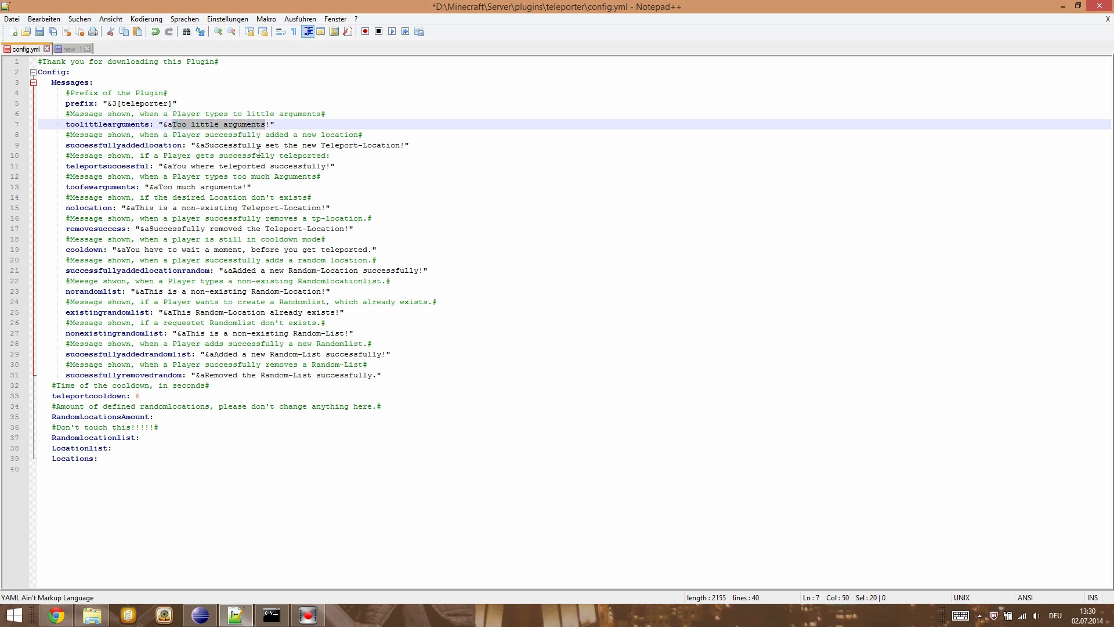
{"action": "type", "text": "ss"}
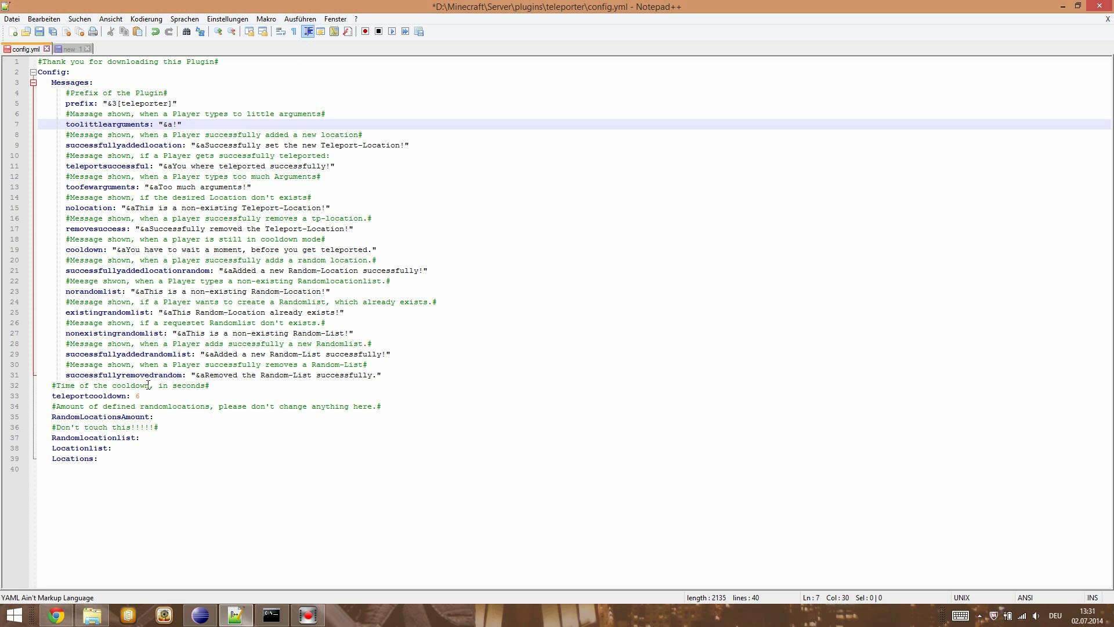
Step: Set the teleportcooldown value in config.yml to 2 seconds
{"action": "left_click_drag", "start_coordinate": [142, 396], "coordinate": [52, 396]}
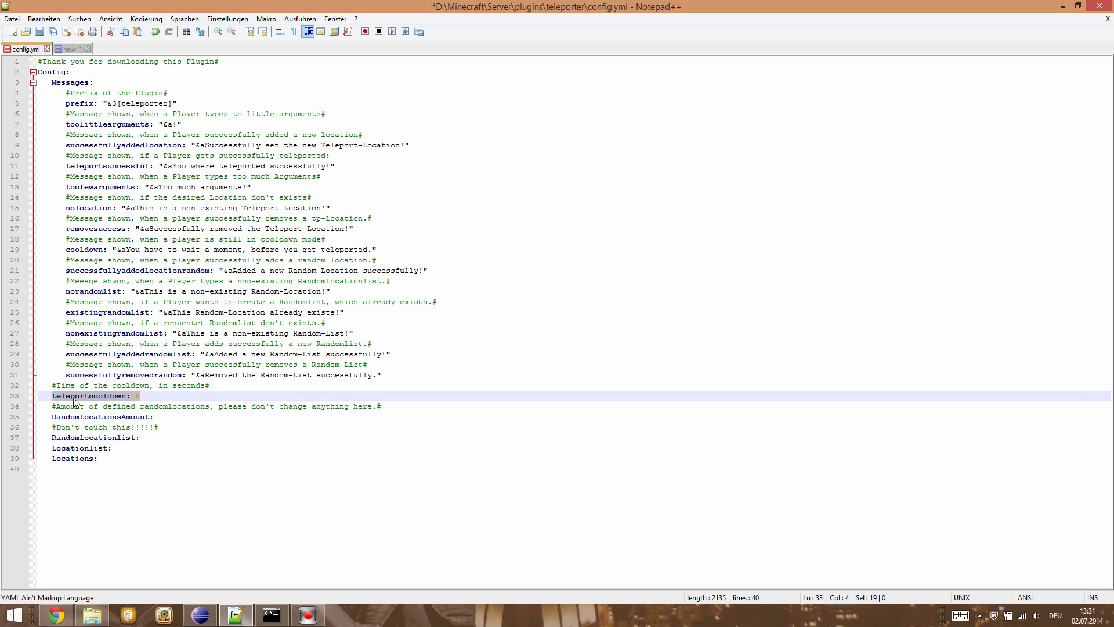
{"action": "double_click", "coordinate": [137, 396]}
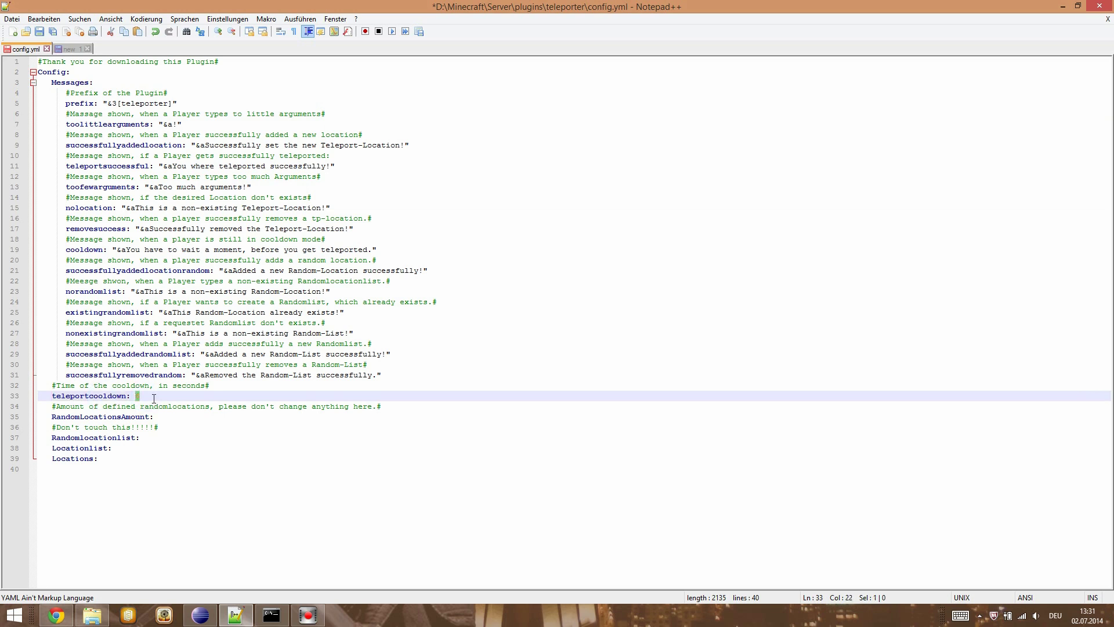
{"action": "left_click", "coordinate": [142, 396]}
{"action": "left_click_drag", "start_coordinate": [137, 397], "coordinate": [150, 396]}
{"action": "left_click_drag", "start_coordinate": [149, 397], "coordinate": [137, 398]}
Step: Examine the do-not-change block at the end of config.yml, from the RandomLocationsAmount comment through Locations
{"action": "left_click_drag", "start_coordinate": [53, 405], "coordinate": [169, 455]}
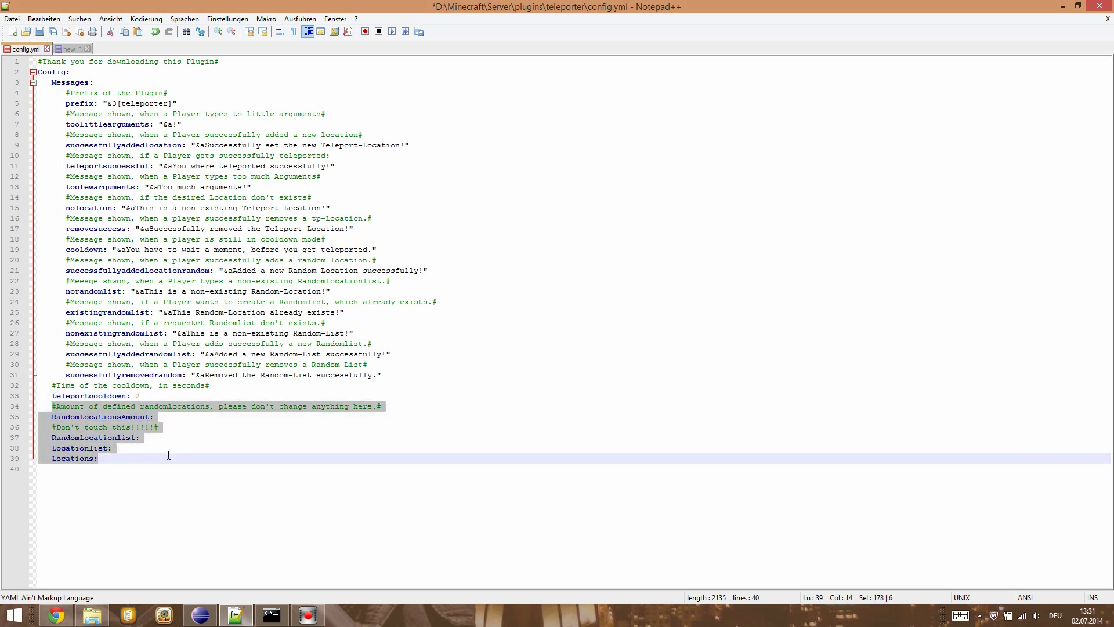
{"action": "left_click", "coordinate": [145, 455]}
{"action": "left_click_drag", "start_coordinate": [99, 458], "coordinate": [52, 406]}
{"action": "left_click", "coordinate": [165, 417]}
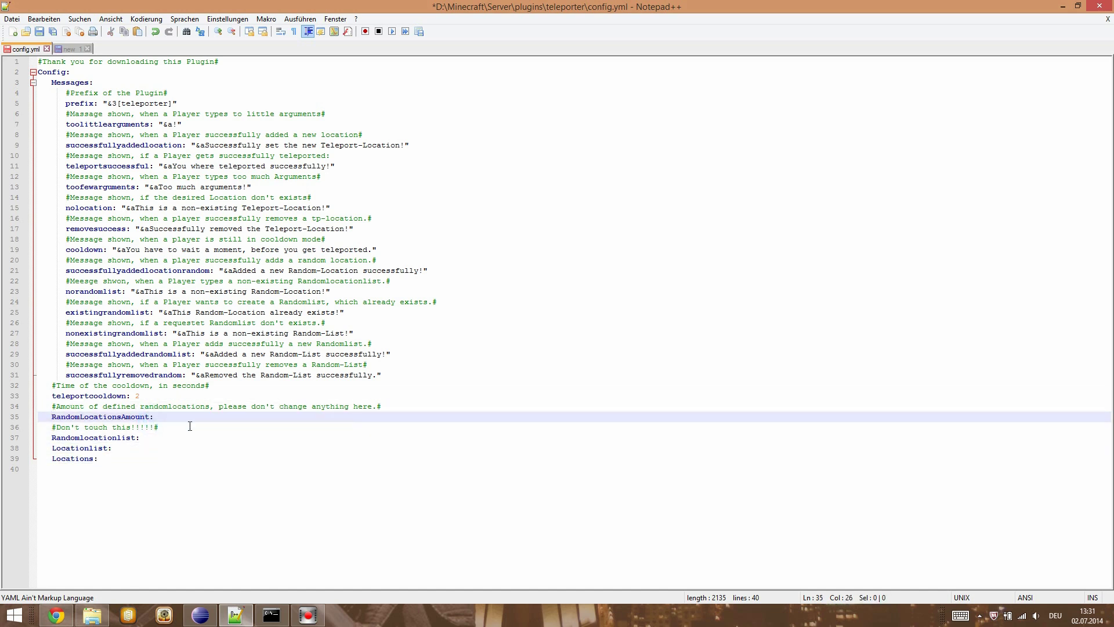
{"action": "left_click_drag", "start_coordinate": [110, 462], "coordinate": [99, 414]}
{"action": "left_click", "coordinate": [97, 422]}
{"action": "left_click_drag", "start_coordinate": [113, 461], "coordinate": [38, 408]}
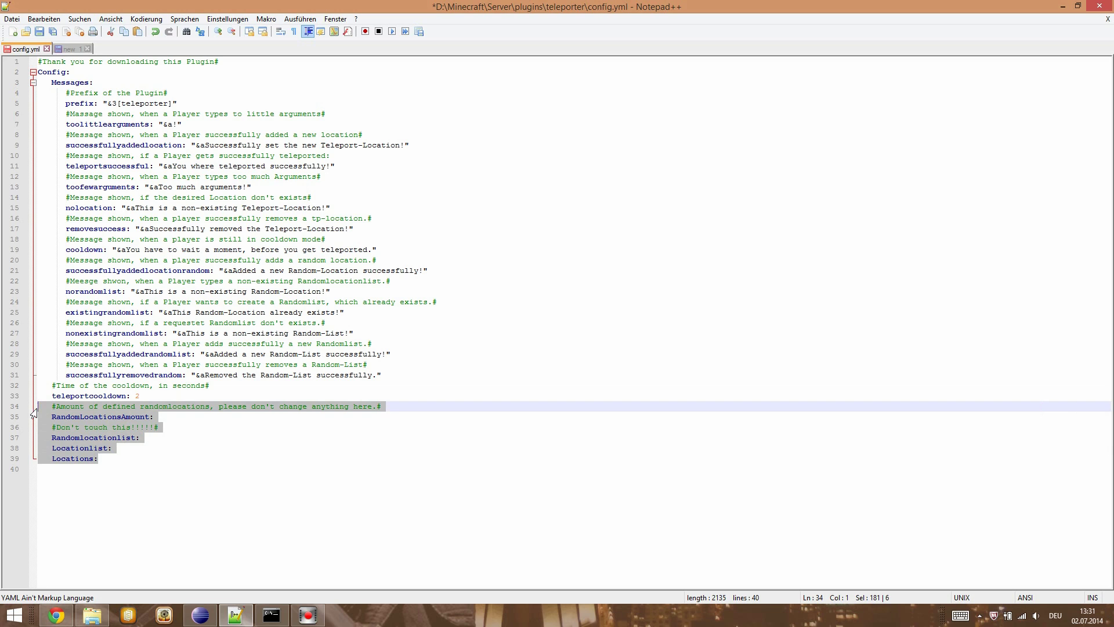
{"action": "left_click", "coordinate": [96, 407]}
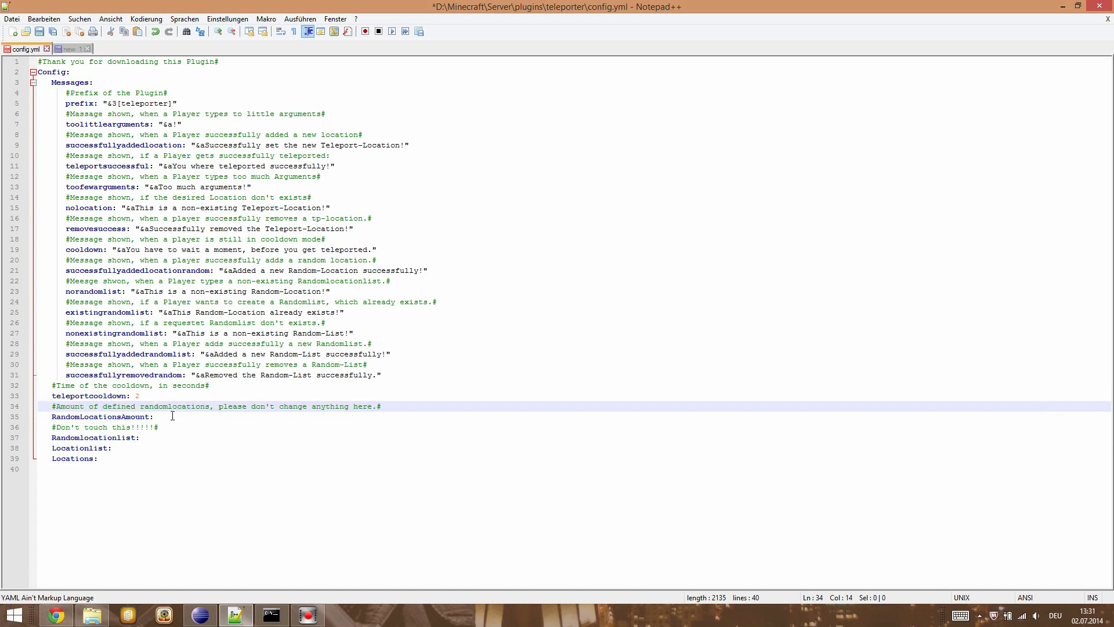
{"action": "left_click", "coordinate": [302, 354]}
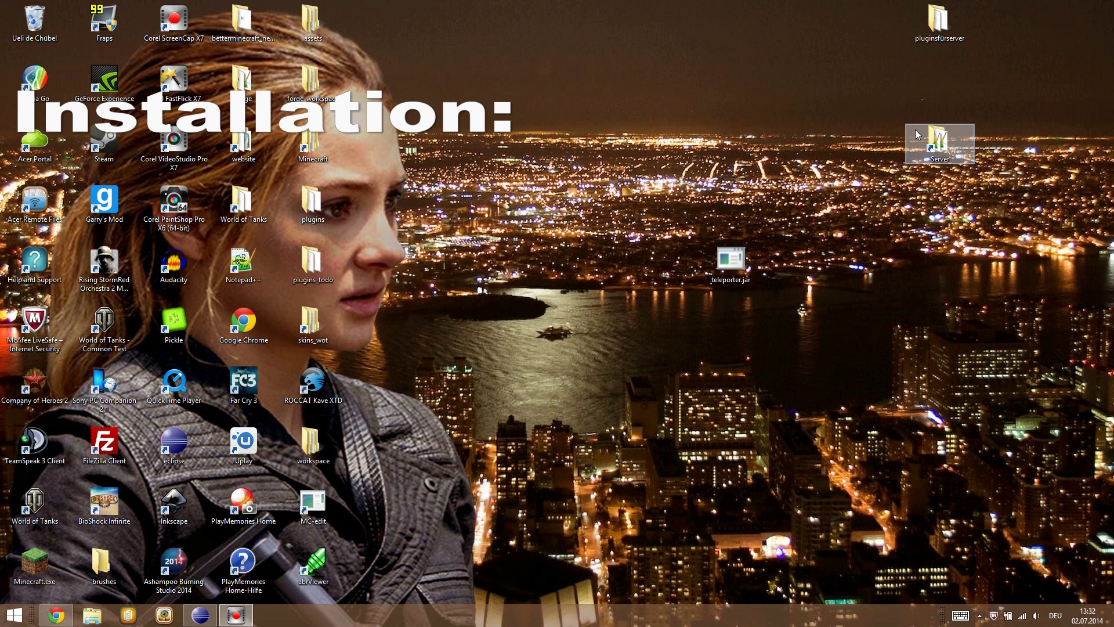
Step: Copy teleporter.jar from the desktop into the Minecraft server's plugins folder
{"action": "left_click_drag", "start_coordinate": [733, 257], "coordinate": [732, 199]}
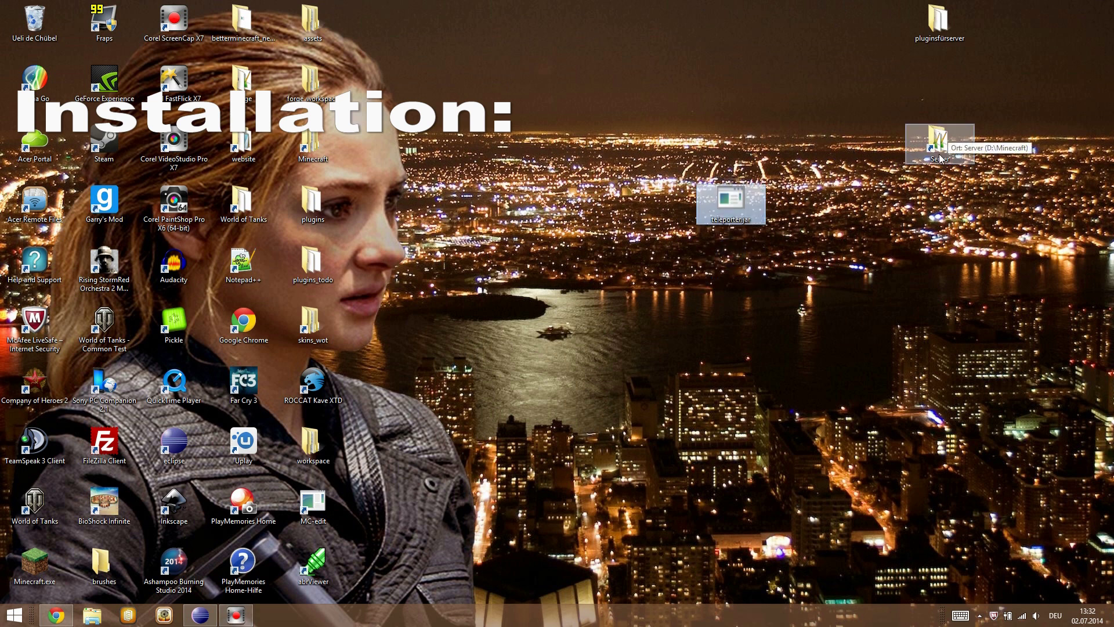
{"action": "double_click", "coordinate": [939, 152]}
{"action": "left_click_drag", "start_coordinate": [754, 362], "coordinate": [524, 256]}
{"action": "double_click", "coordinate": [415, 340]}
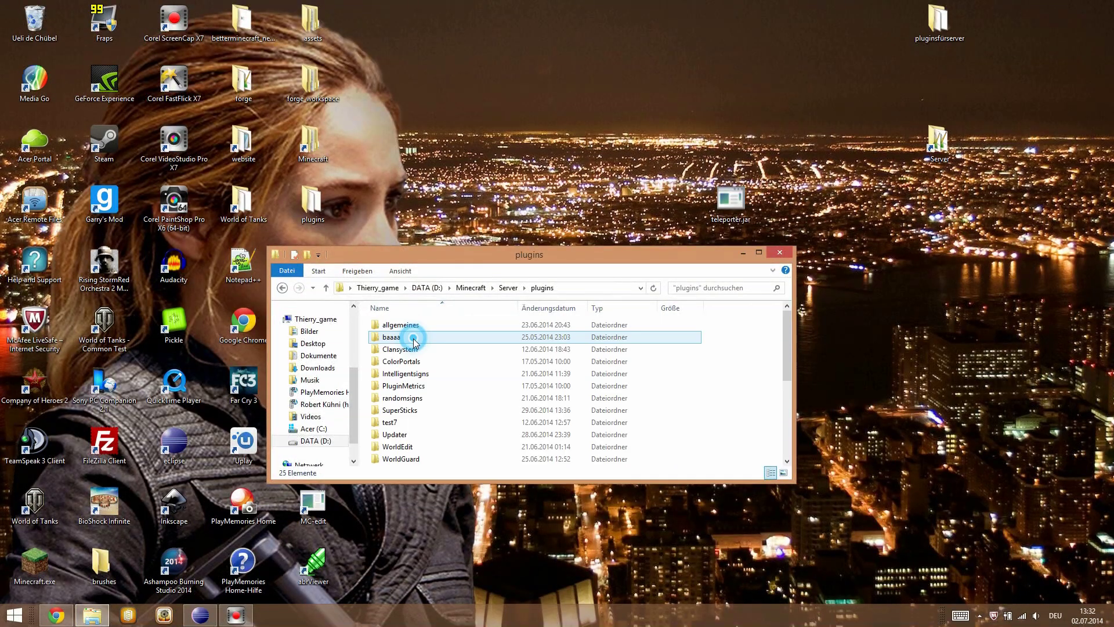
{"action": "scroll", "coordinate": [528, 354], "scroll_direction": "down", "scroll_amount": 5}
{"action": "left_click_drag", "start_coordinate": [732, 210], "coordinate": [758, 416]}
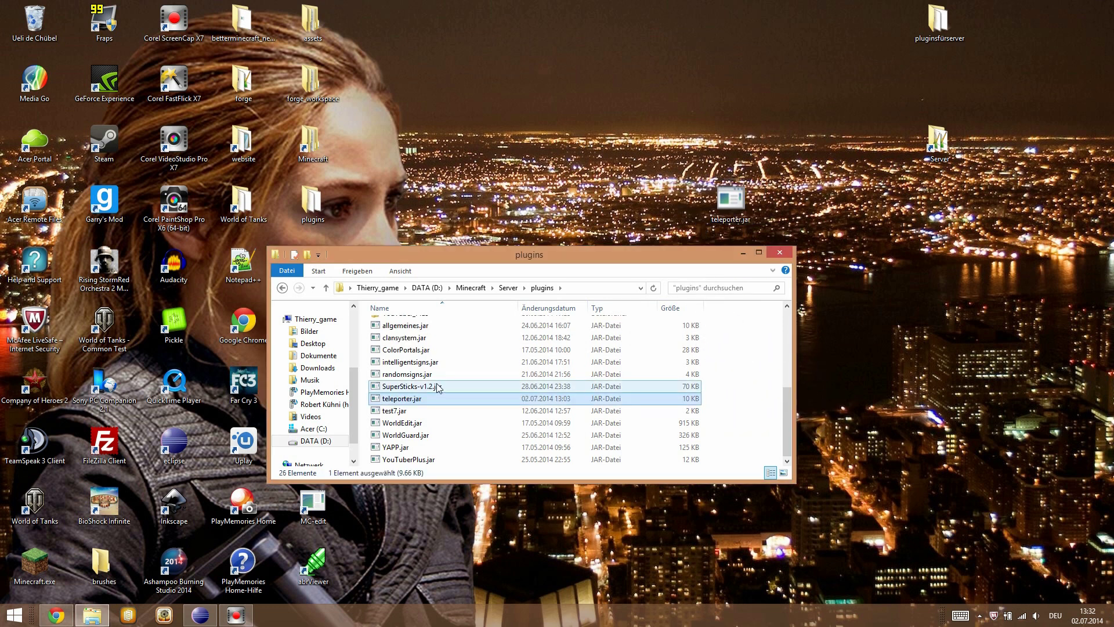
Step: Go back to the Server folder and start the Minecraft server with run.bat
{"action": "scroll", "coordinate": [479, 391], "scroll_direction": "up", "scroll_amount": 5}
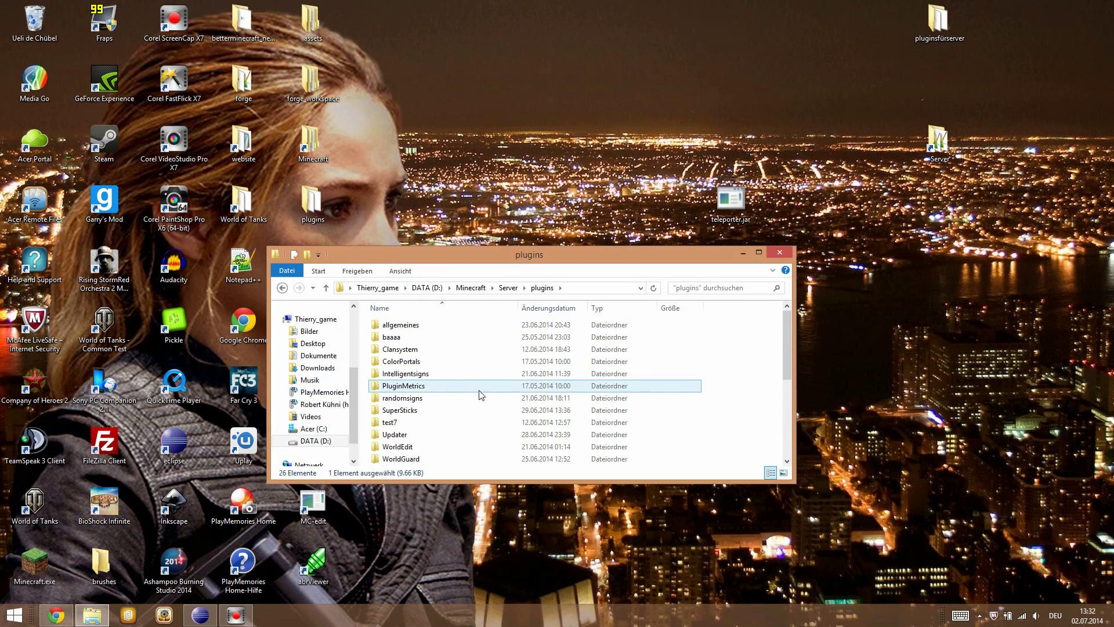
{"action": "left_click", "coordinate": [471, 288]}
{"action": "double_click", "coordinate": [411, 351]}
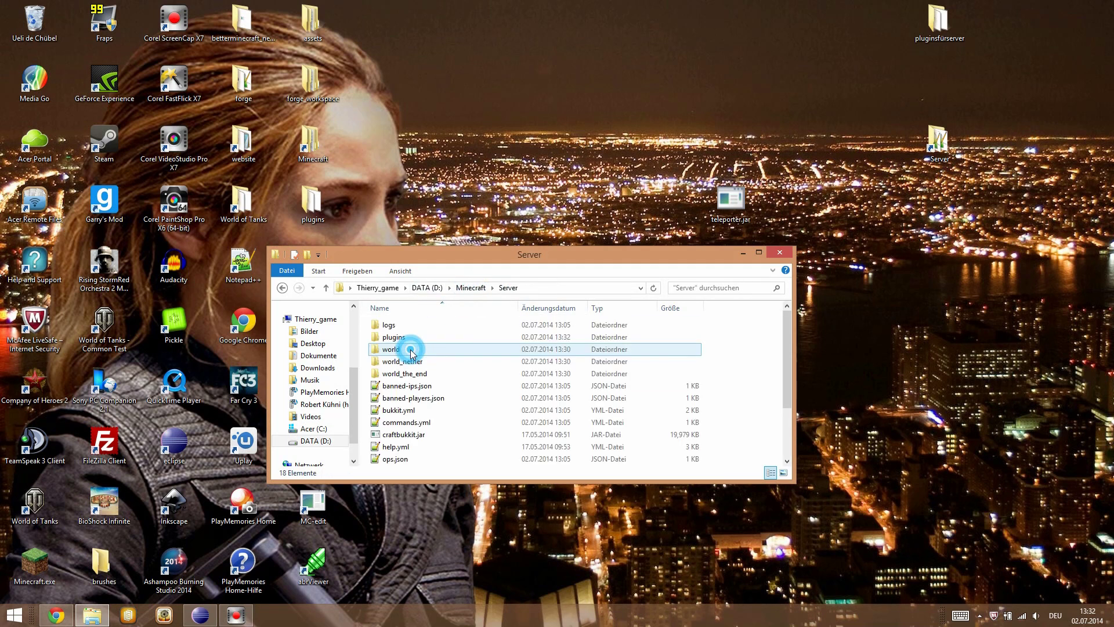
{"action": "scroll", "coordinate": [411, 352], "scroll_direction": "down", "scroll_amount": 2}
{"action": "double_click", "coordinate": [395, 411]}
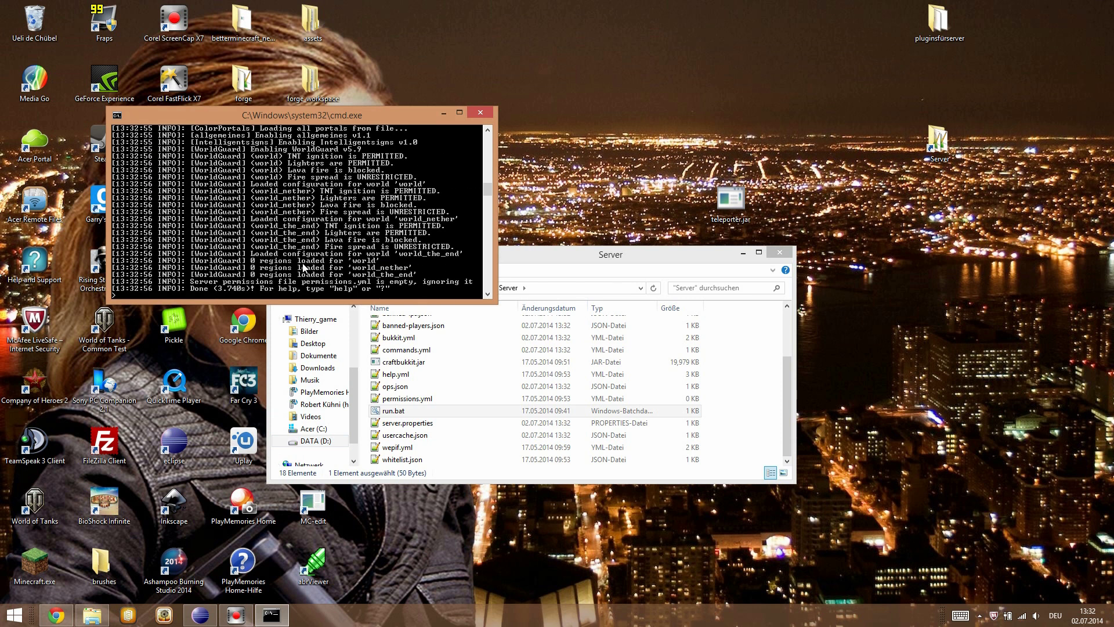
Step: Read through the server console's startup log for the teleporter plugin's loading and enabling entries
{"action": "scroll", "coordinate": [303, 267], "scroll_direction": "up", "scroll_amount": 15}
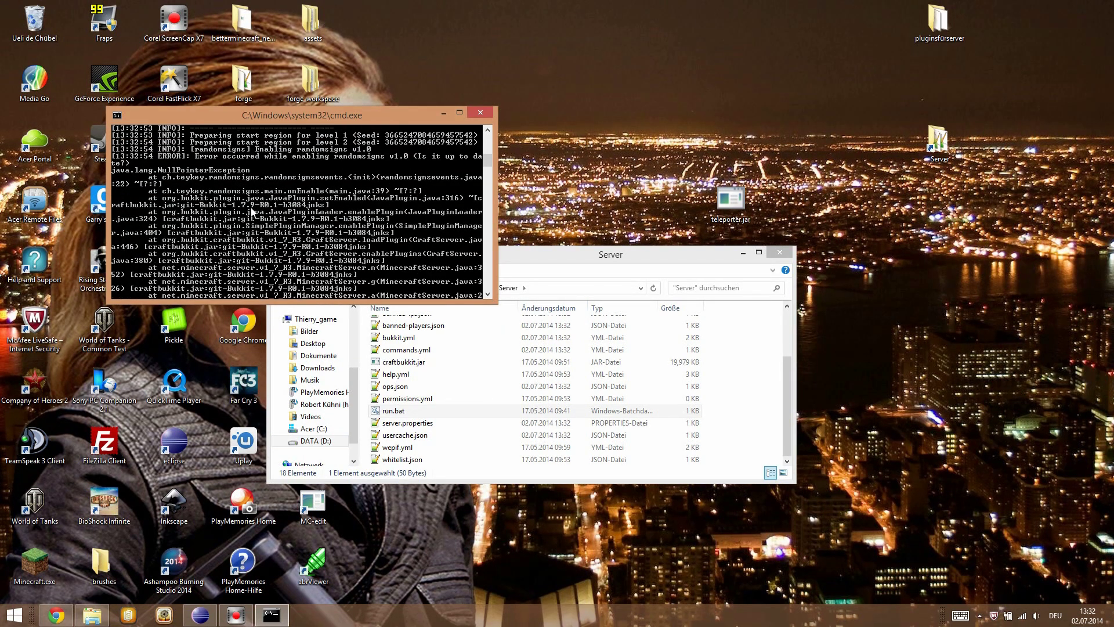
{"action": "scroll", "coordinate": [251, 215], "scroll_direction": "up", "scroll_amount": 10}
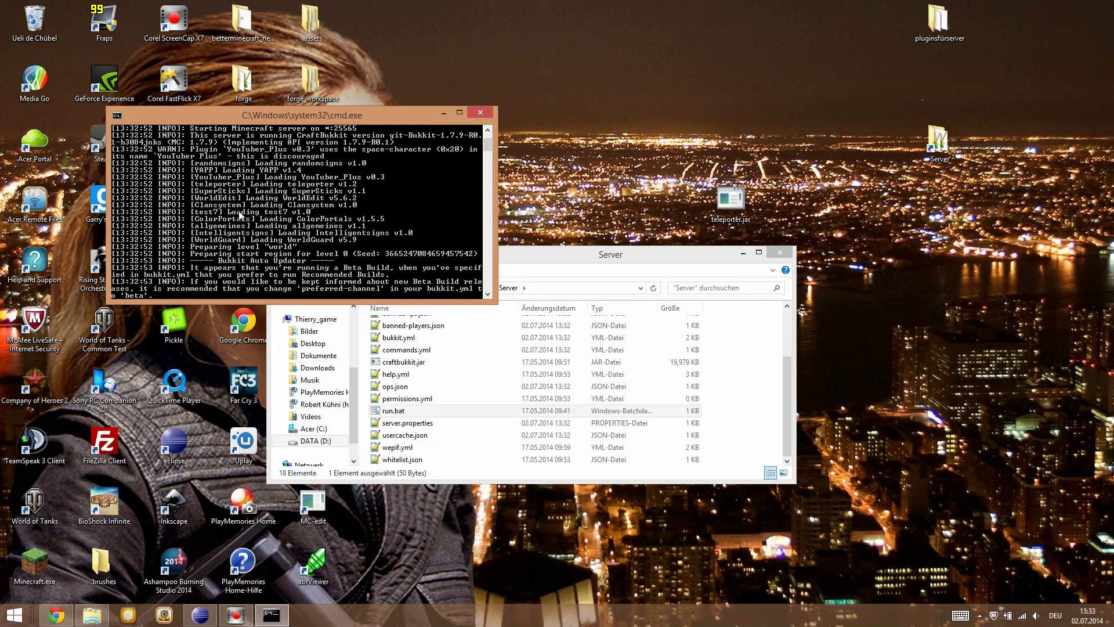
{"action": "scroll", "coordinate": [241, 215], "scroll_direction": "down", "scroll_amount": 5}
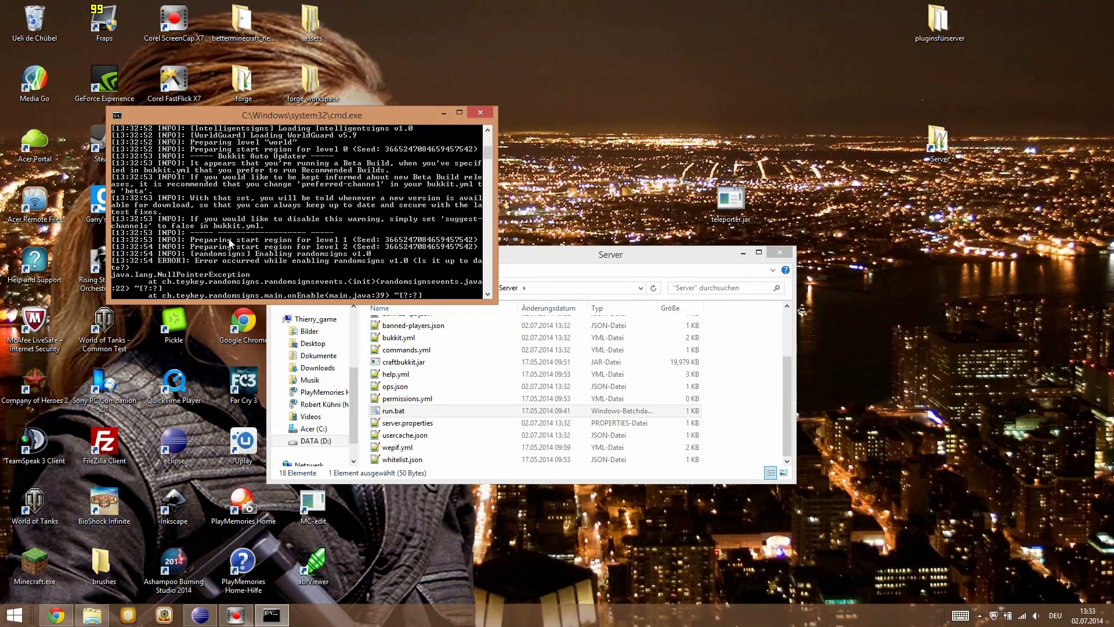
{"action": "scroll", "coordinate": [226, 250], "scroll_direction": "down", "scroll_amount": 9}
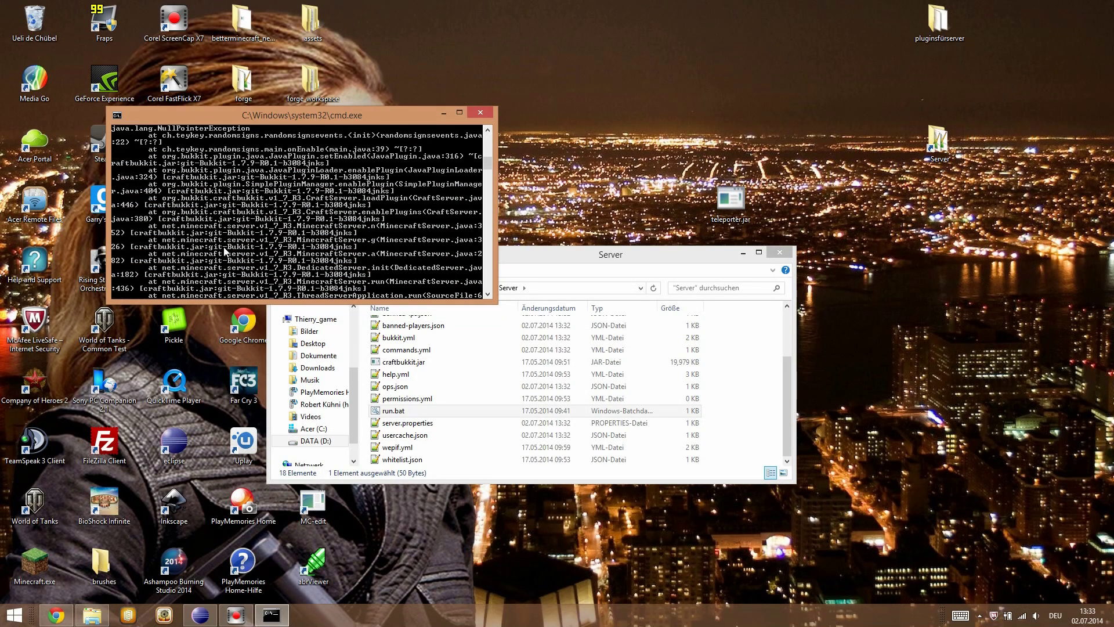
{"action": "scroll", "coordinate": [230, 255], "scroll_direction": "down", "scroll_amount": 2}
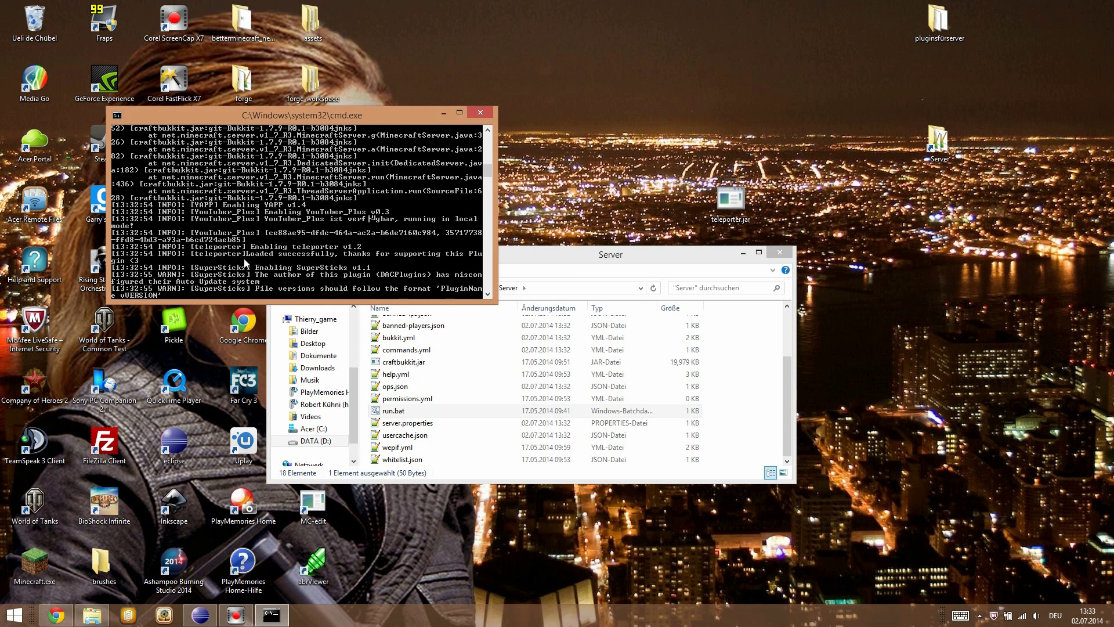
{"action": "scroll", "coordinate": [250, 287], "scroll_direction": "down", "scroll_amount": 8}
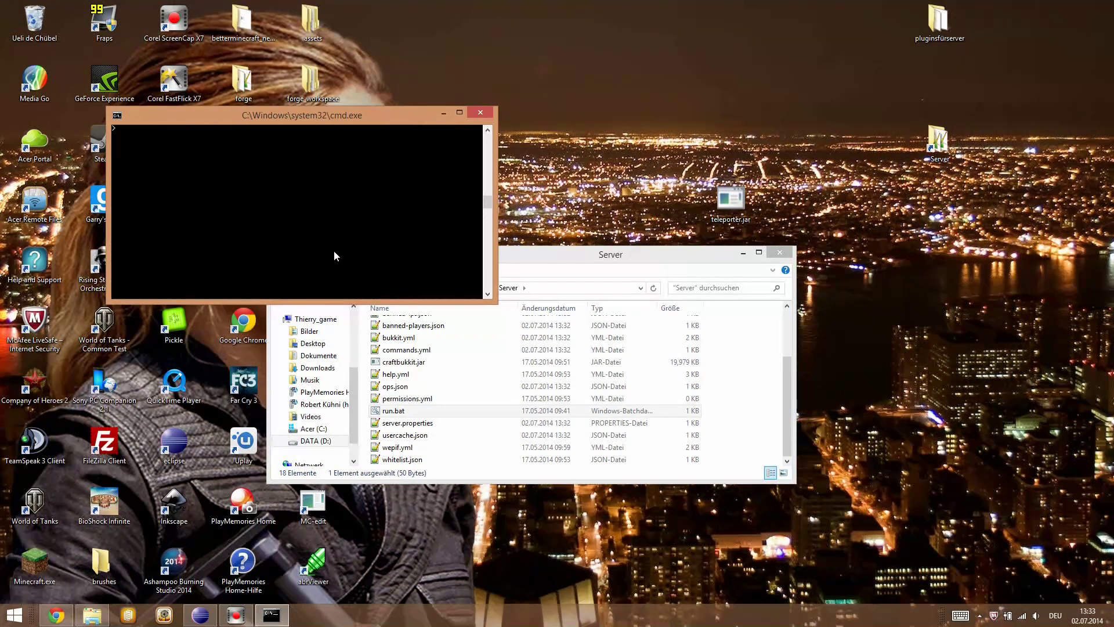
{"action": "scroll", "coordinate": [342, 255], "scroll_direction": "up", "scroll_amount": 8}
Step: Open the teleporter folder inside the server's plugins folder and select config.yml
{"action": "left_click", "coordinate": [406, 349]}
{"action": "scroll", "coordinate": [409, 348], "scroll_direction": "up", "scroll_amount": 2}
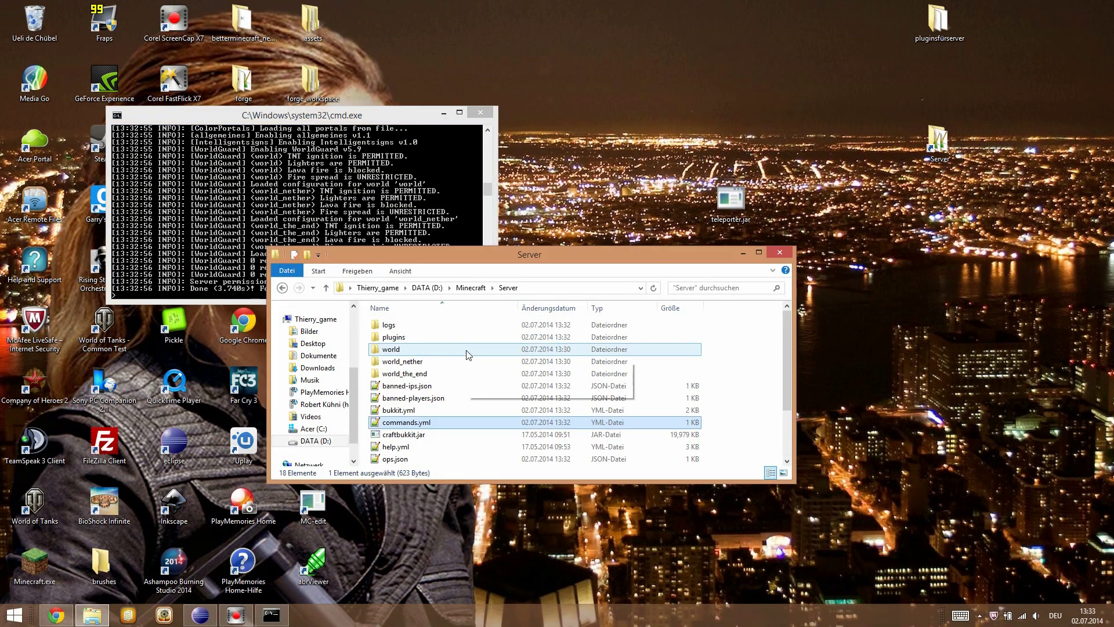
{"action": "double_click", "coordinate": [414, 340]}
{"action": "scroll", "coordinate": [410, 362], "scroll_direction": "down", "scroll_amount": 4}
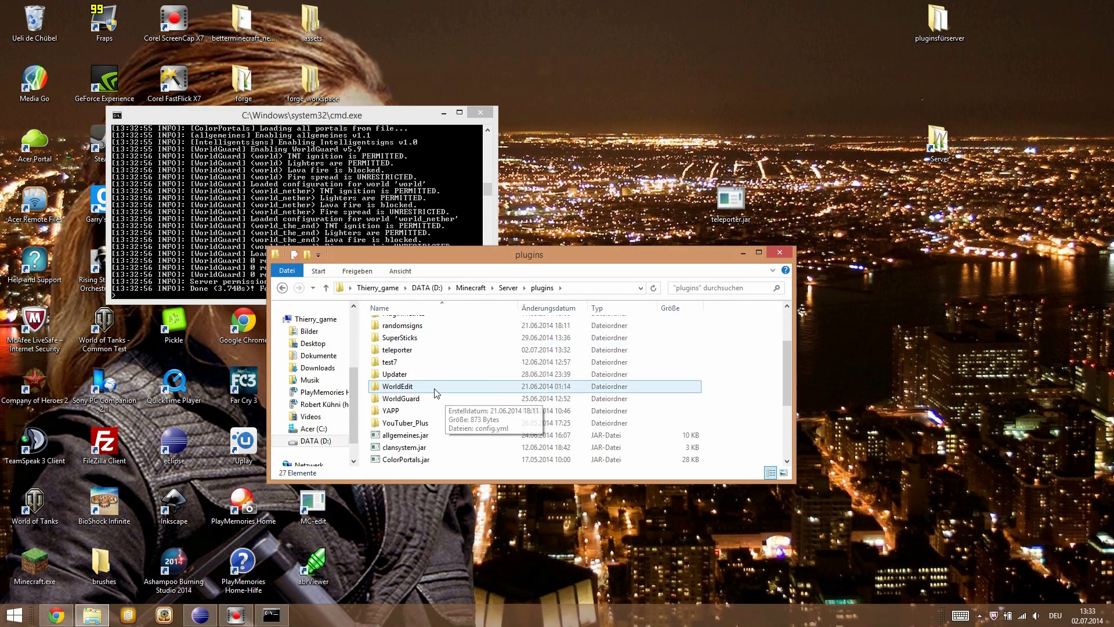
{"action": "double_click", "coordinate": [409, 349]}
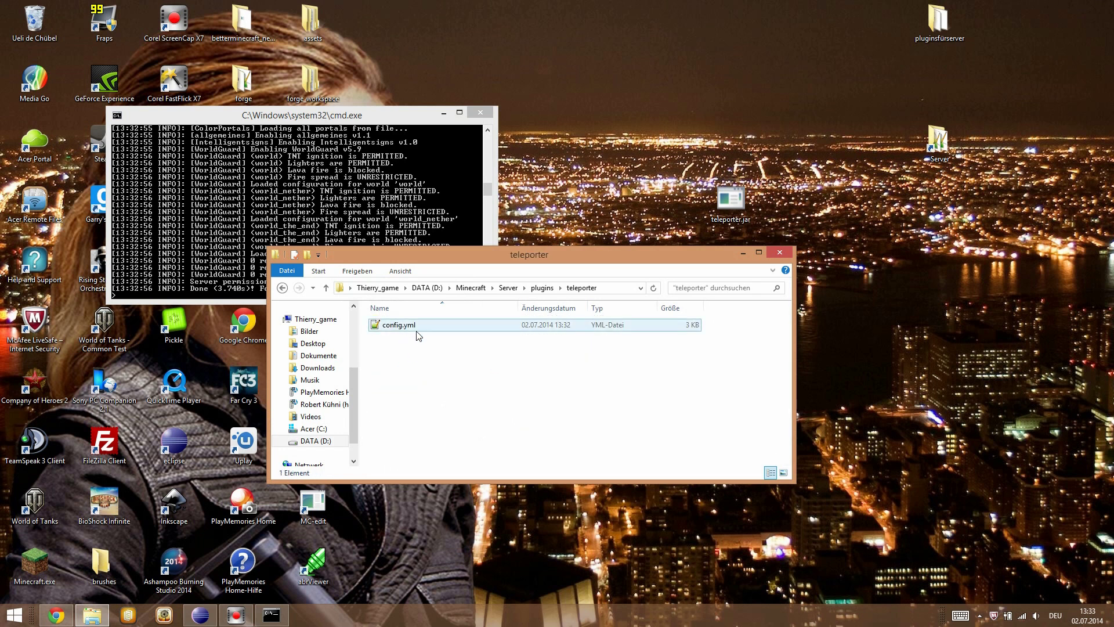
{"action": "left_click", "coordinate": [417, 326]}
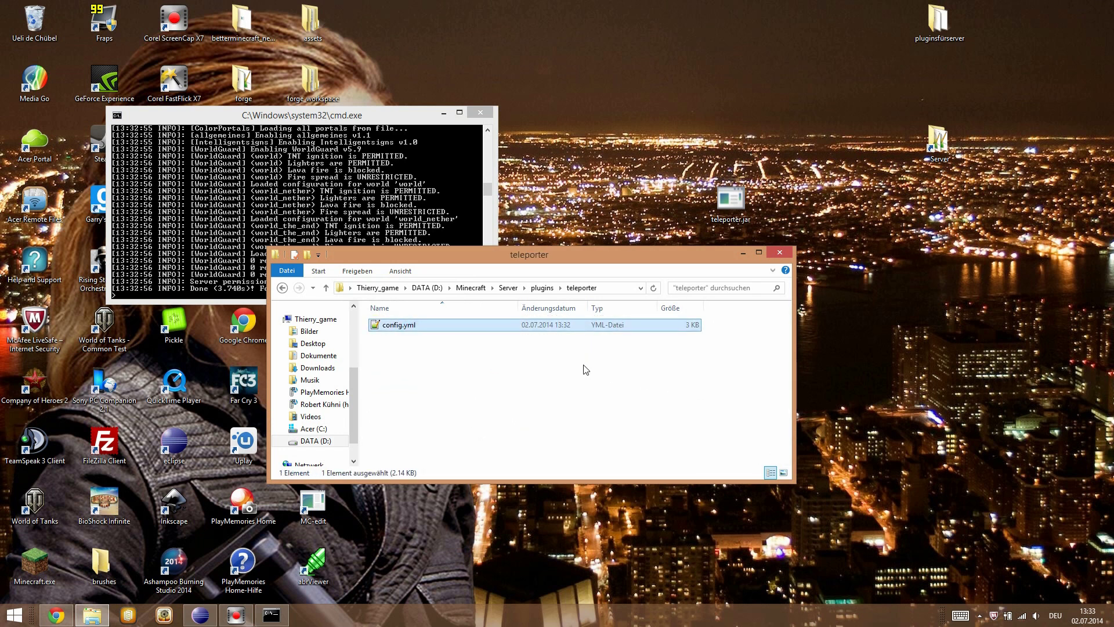